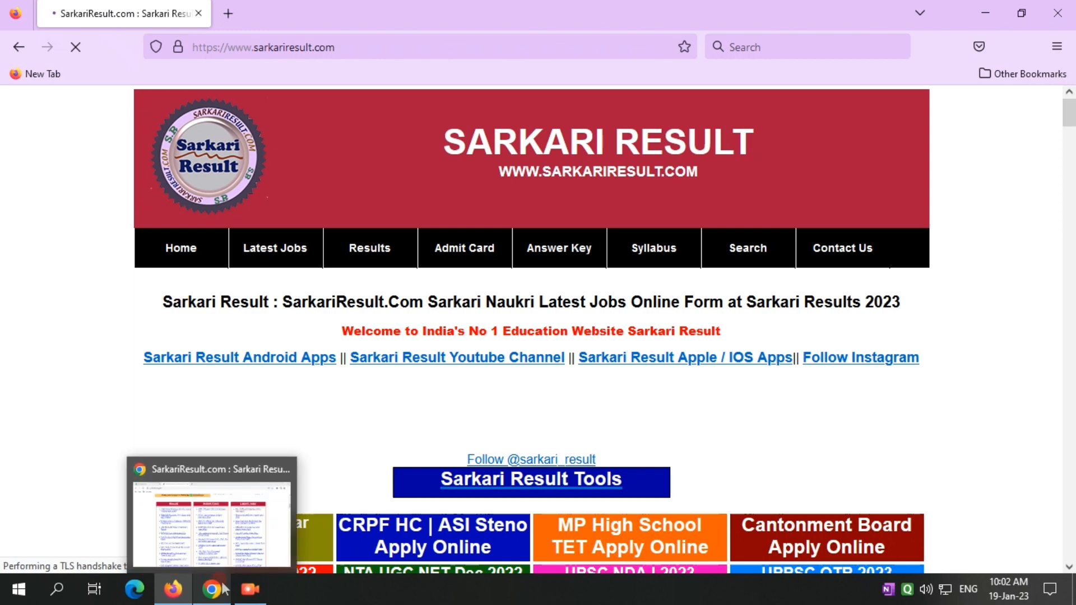
- Open the SSC MTS and Havaldar Online Form 2023 post from the Latest Jobs list
mouse_move(252, 591)
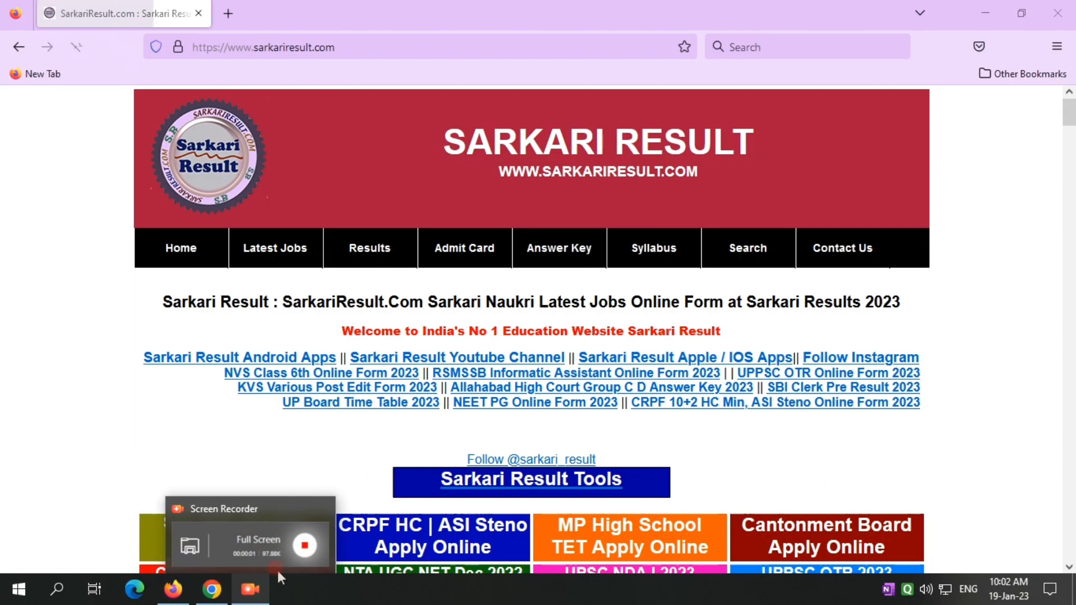
mouse_move(180, 602)
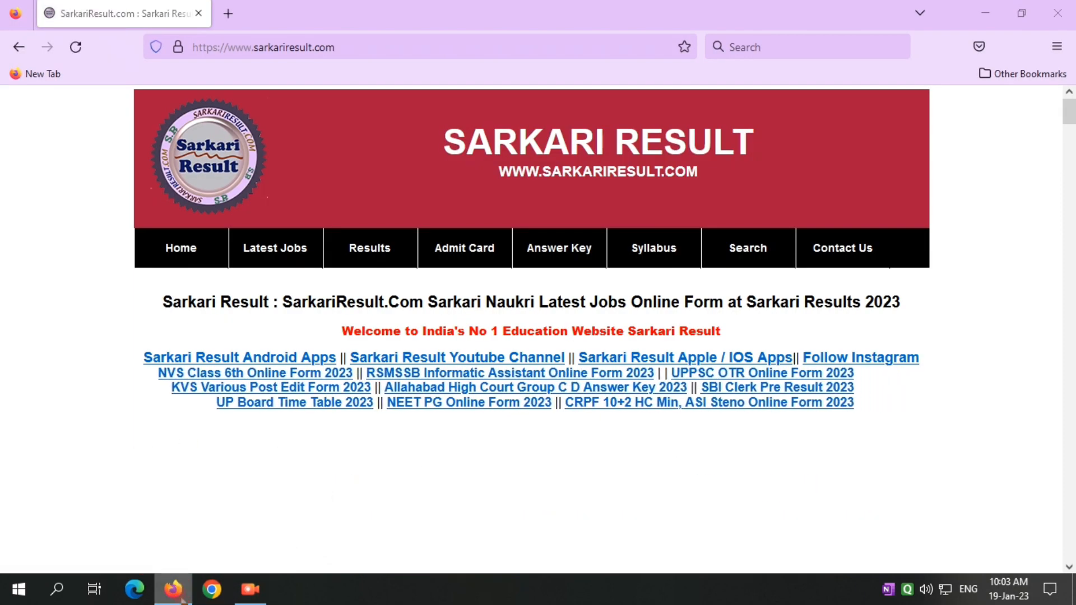
scroll(547, 409, "down", 6)
scroll(613, 414, "down", 6)
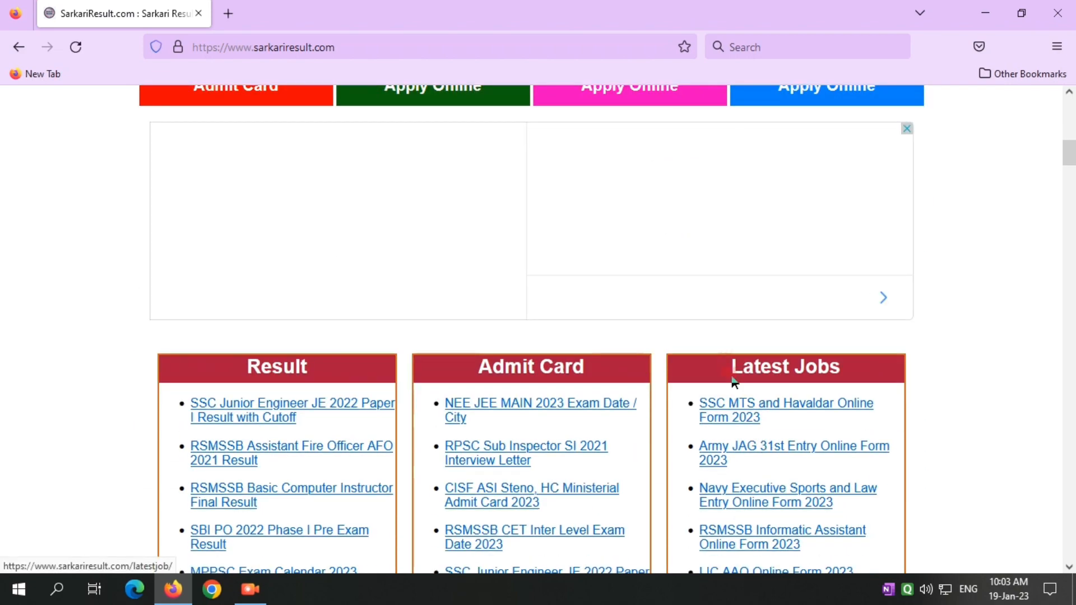
left_click(733, 411)
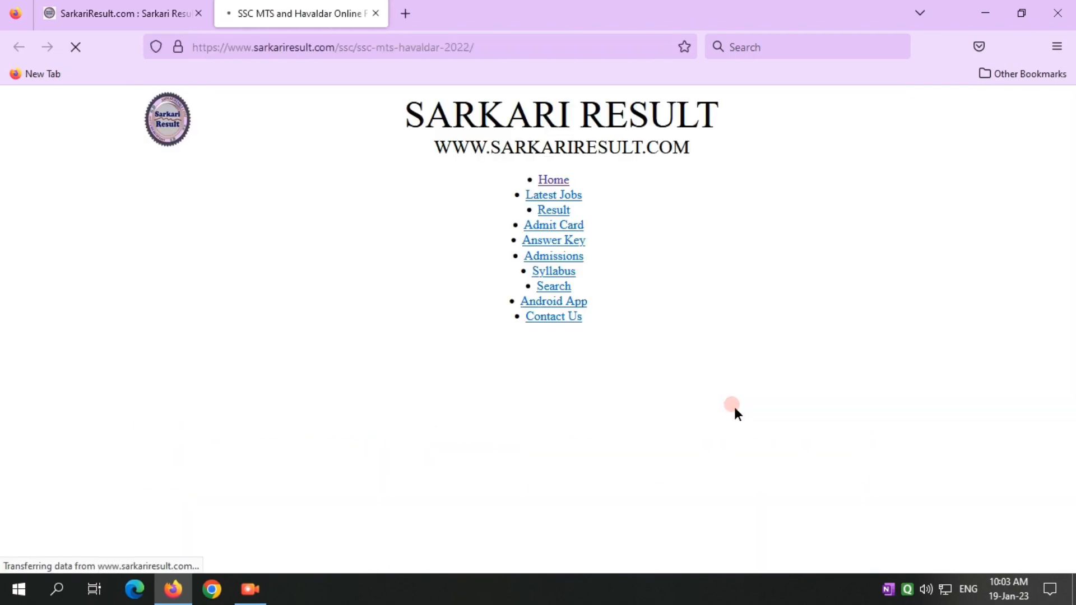
- Examine the recruitment post's heading, including the commission name and the full examination title
scroll(734, 404, "down", 12)
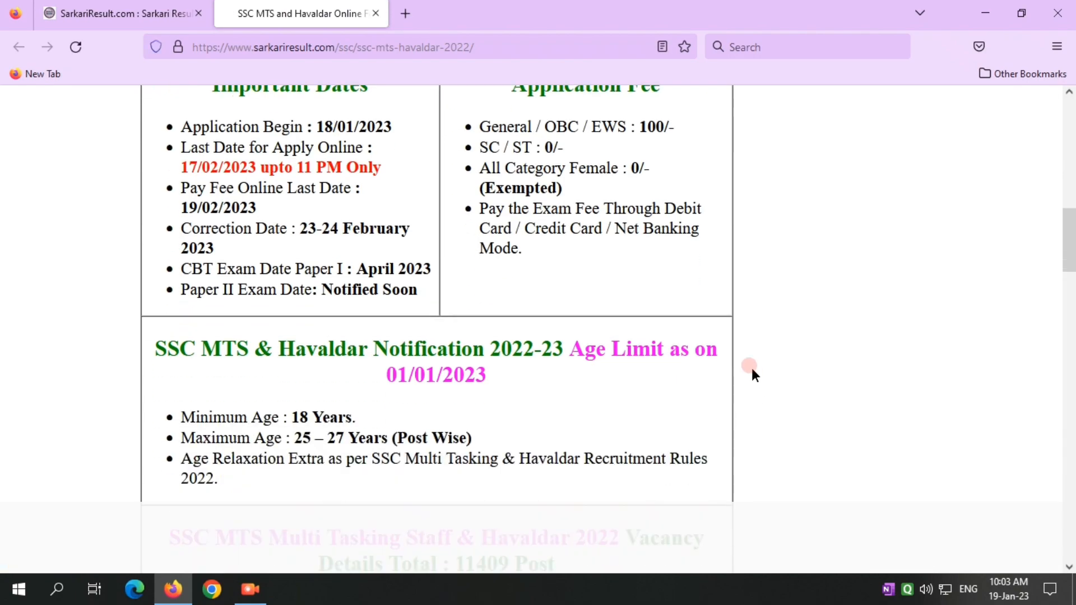
scroll(752, 368, "up", 4)
scroll(439, 222, "up", 3)
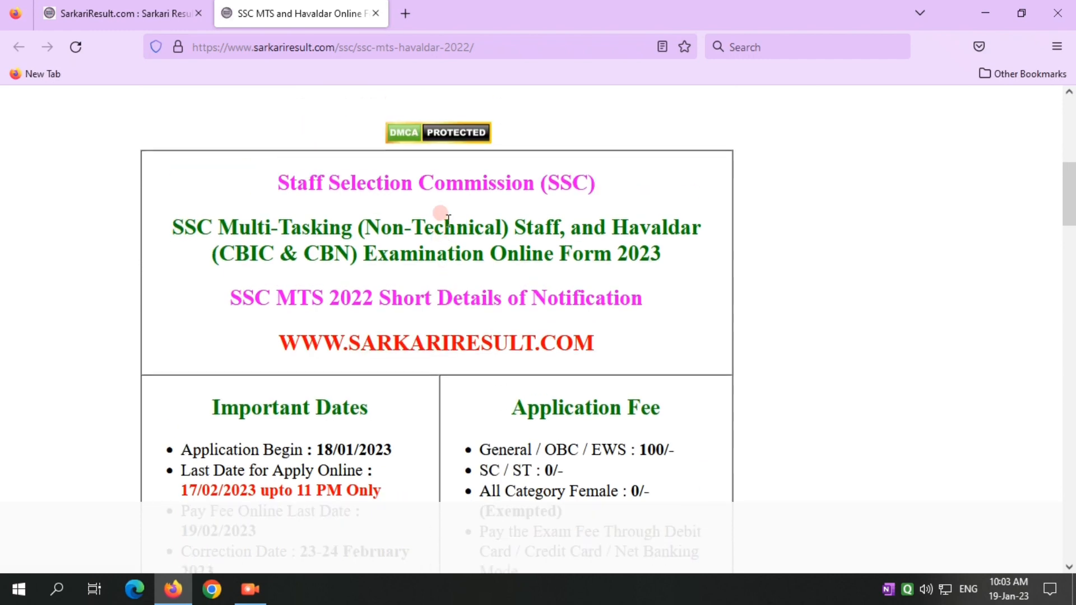
left_click_drag(269, 253, 617, 287)
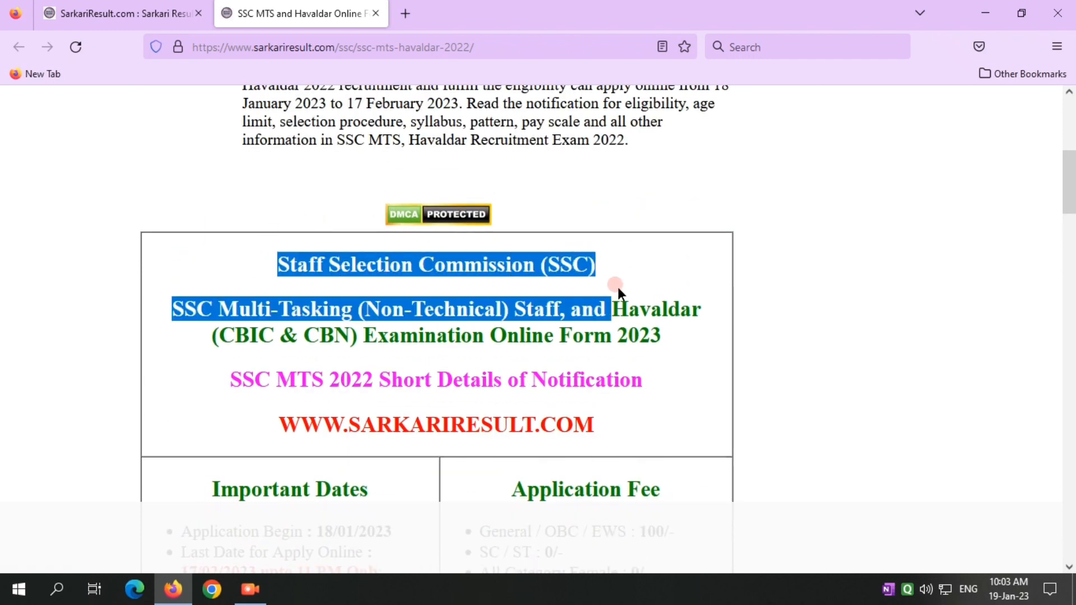
left_click(680, 351)
left_click_drag(153, 308, 680, 350)
left_click(681, 349)
scroll(632, 336, "down", 1)
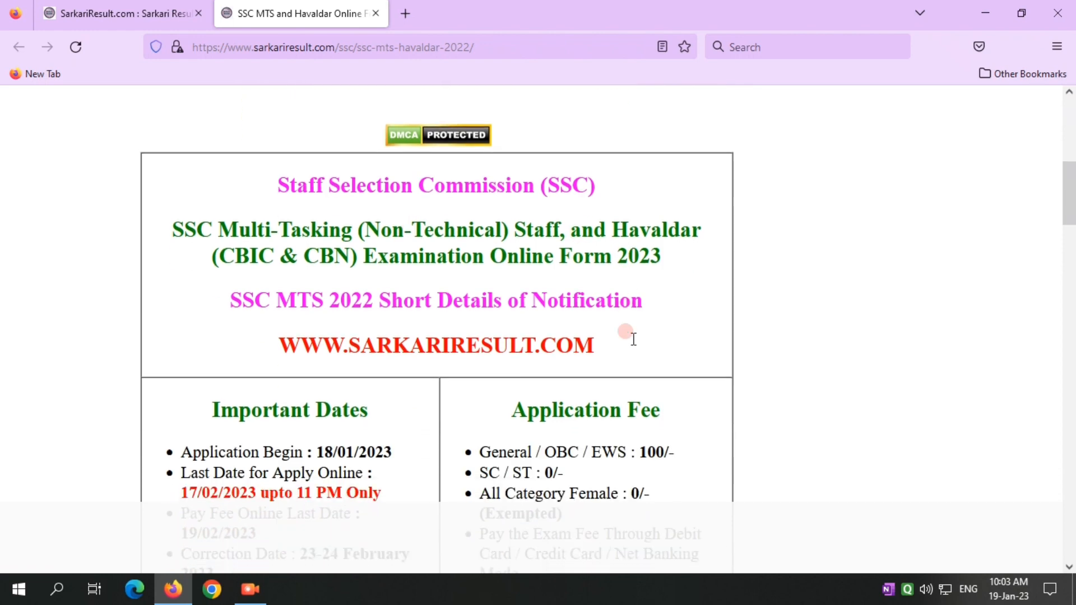
scroll(633, 339, "down", 1)
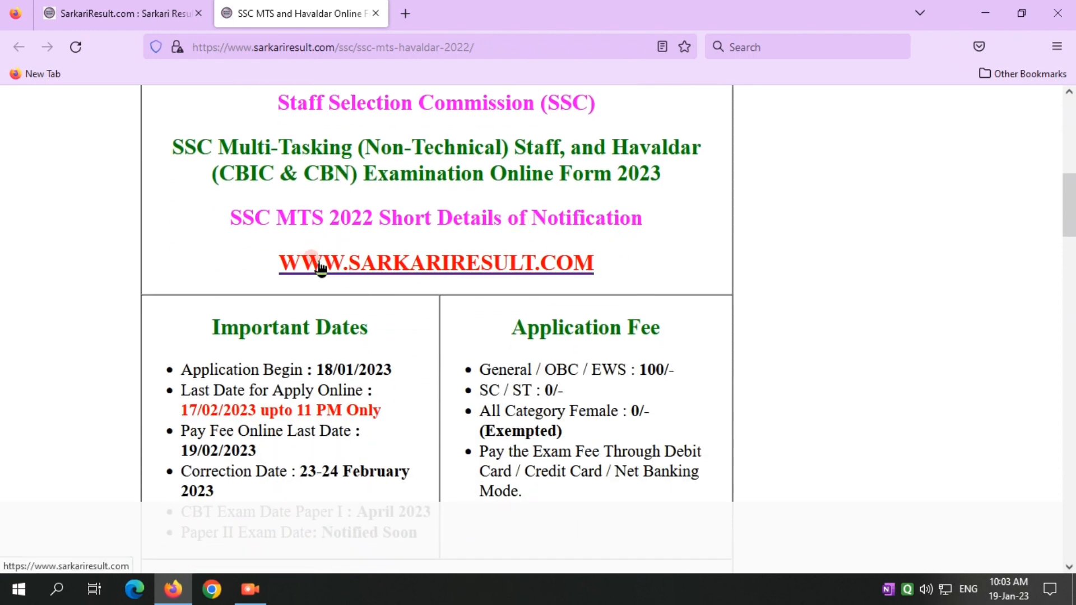
scroll(669, 249, "up", 1)
- Read through the Important Dates section, highlighting the correction date, CBT Paper I date and Paper II date
scroll(668, 245, "down", 3)
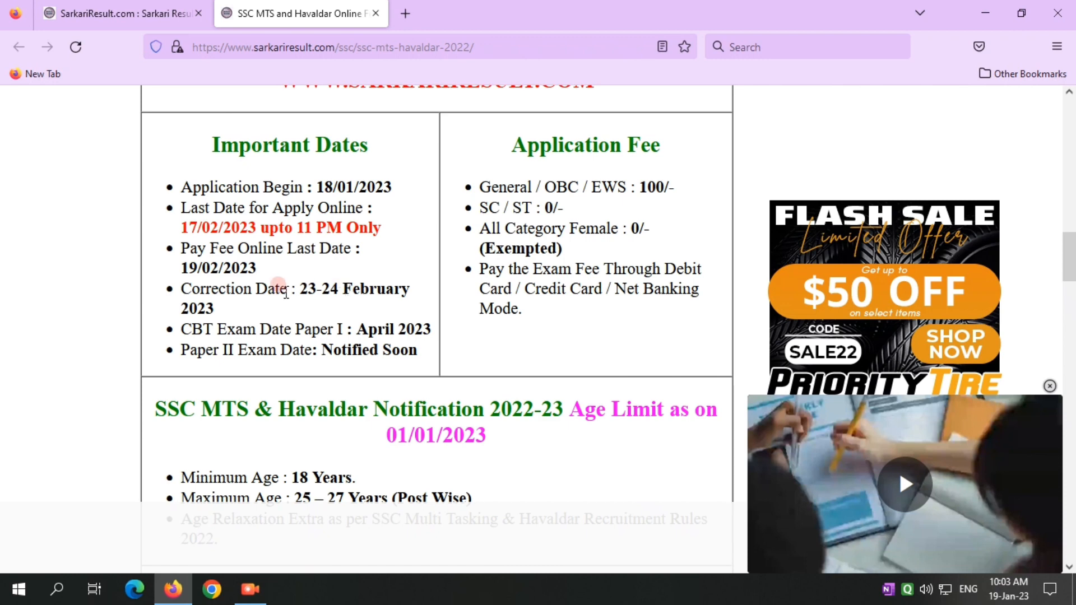
left_click_drag(313, 291, 408, 306)
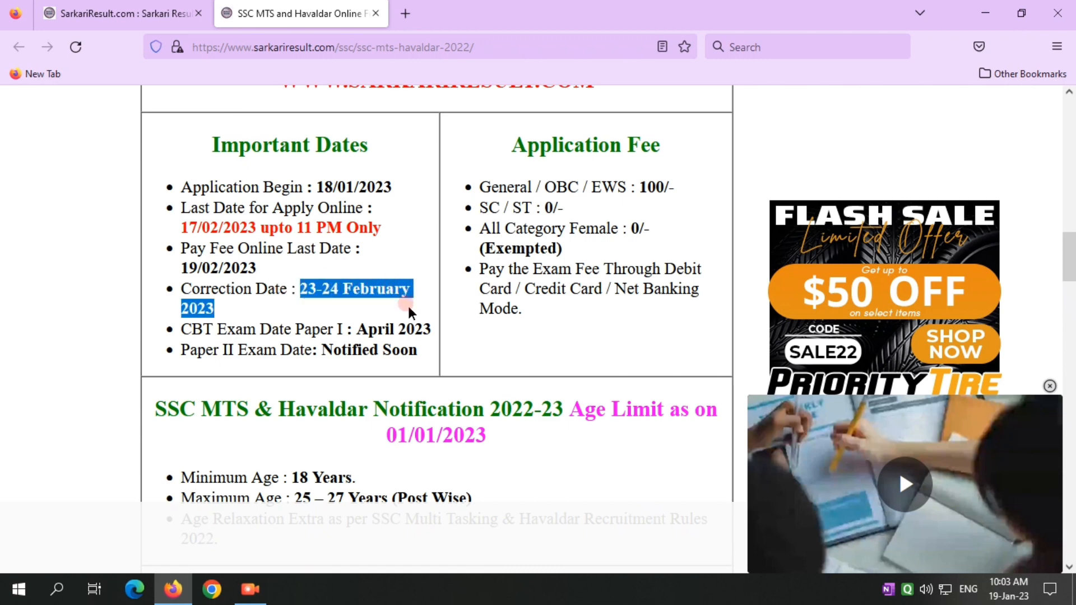
left_click(418, 332)
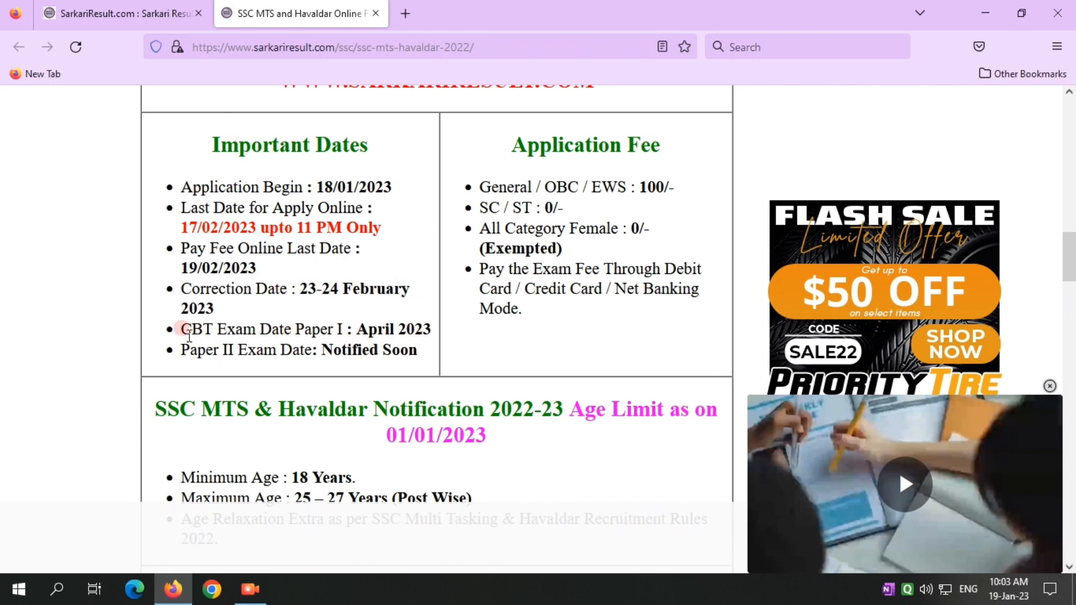
left_click_drag(181, 329, 432, 335)
left_click(423, 341)
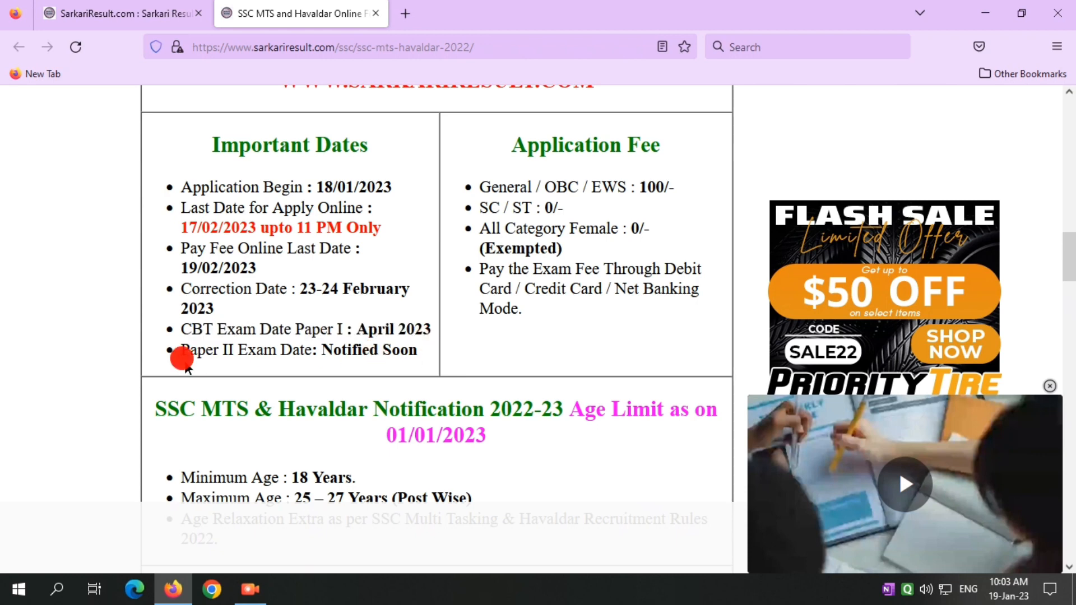
left_click_drag(186, 364, 415, 352)
left_click(473, 302)
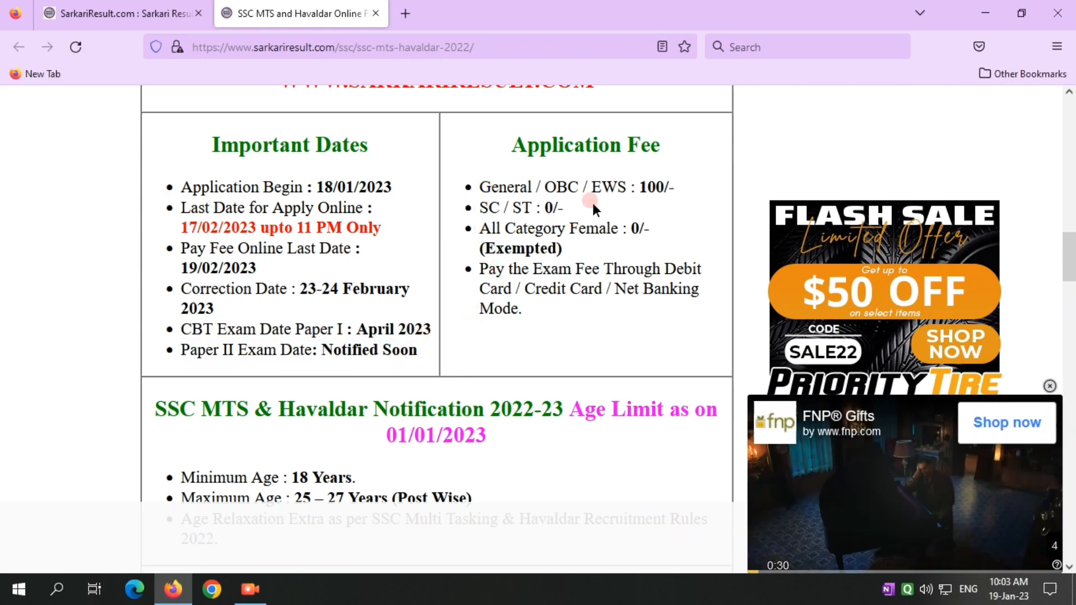
- Close the floating video advertisement and review the age limit section of the MTS and Havaldar notification
scroll(655, 252, "down", 3)
left_click(1048, 387)
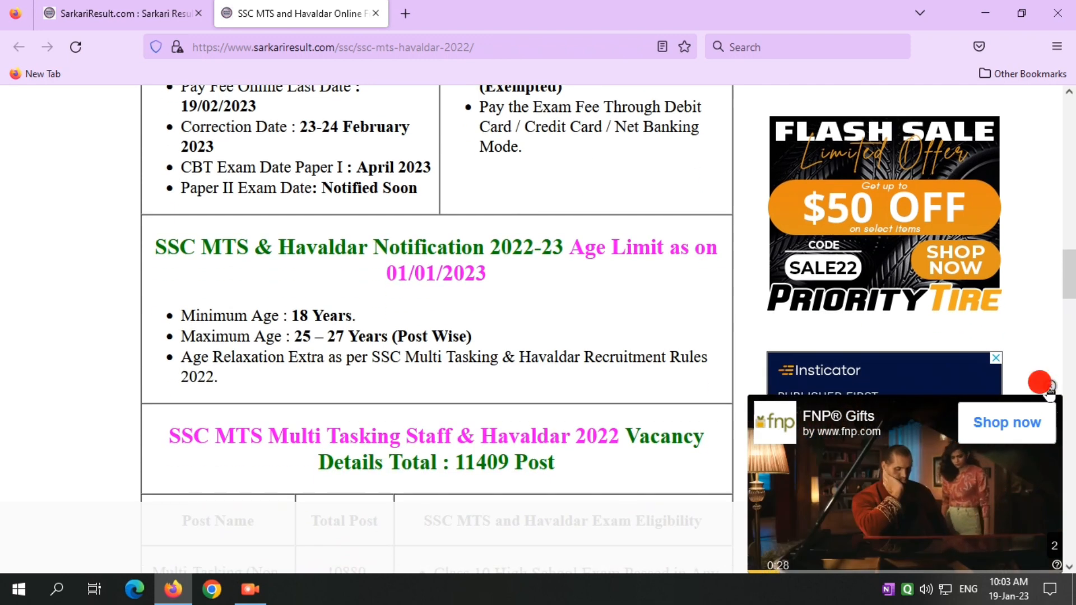
scroll(288, 301, "down", 1)
scroll(358, 231, "down", 1)
scroll(358, 231, "up", 1)
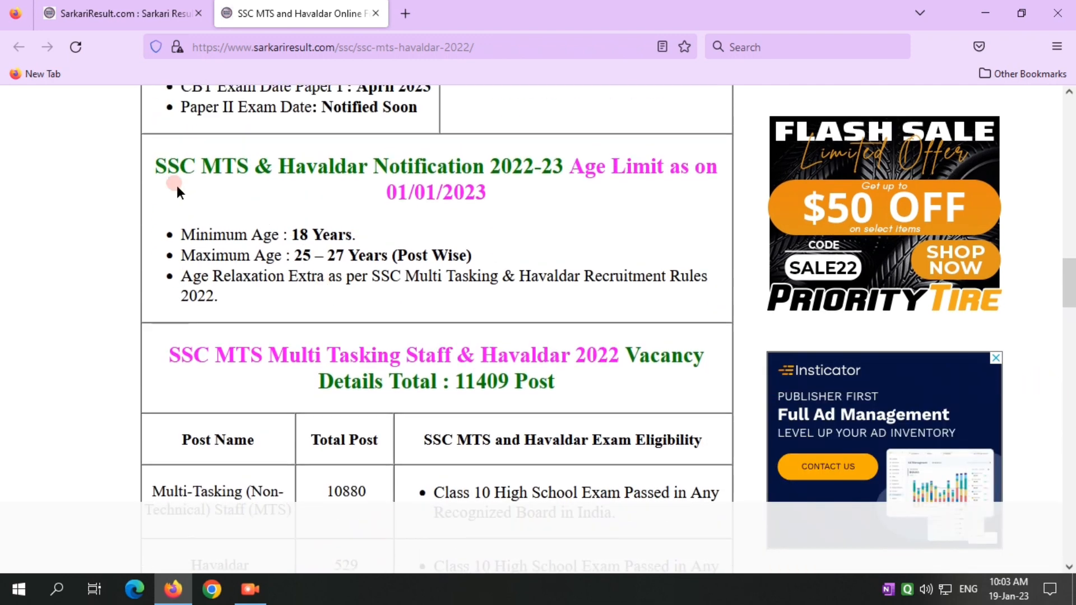
left_click_drag(569, 168, 673, 193)
left_click(482, 205)
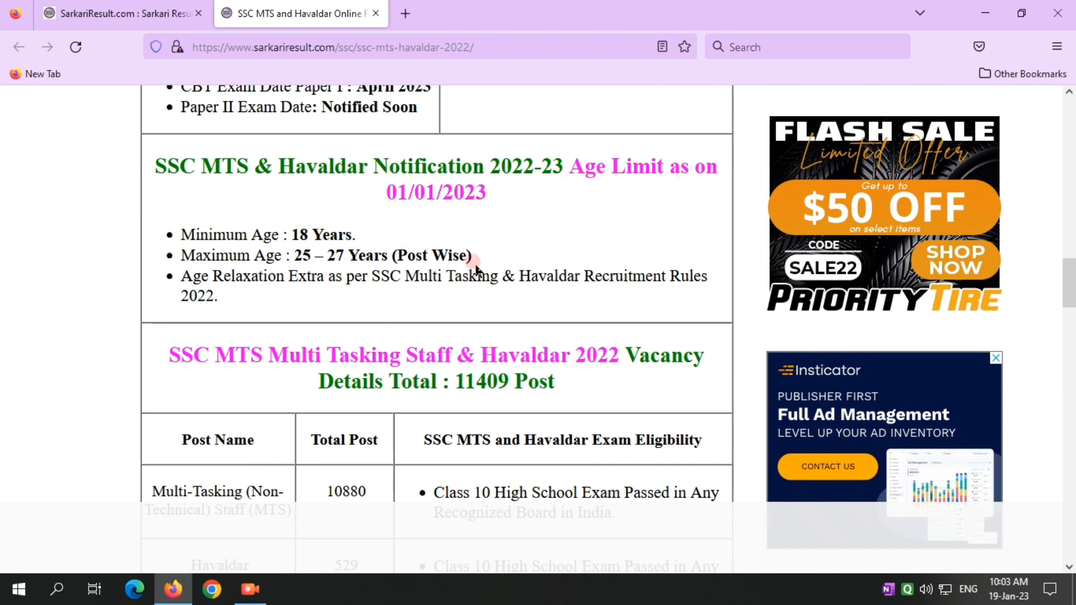
- Examine the vacancy details, the eligibility and physical standards for each post, and the form-filling instructions
scroll(476, 266, "down", 2)
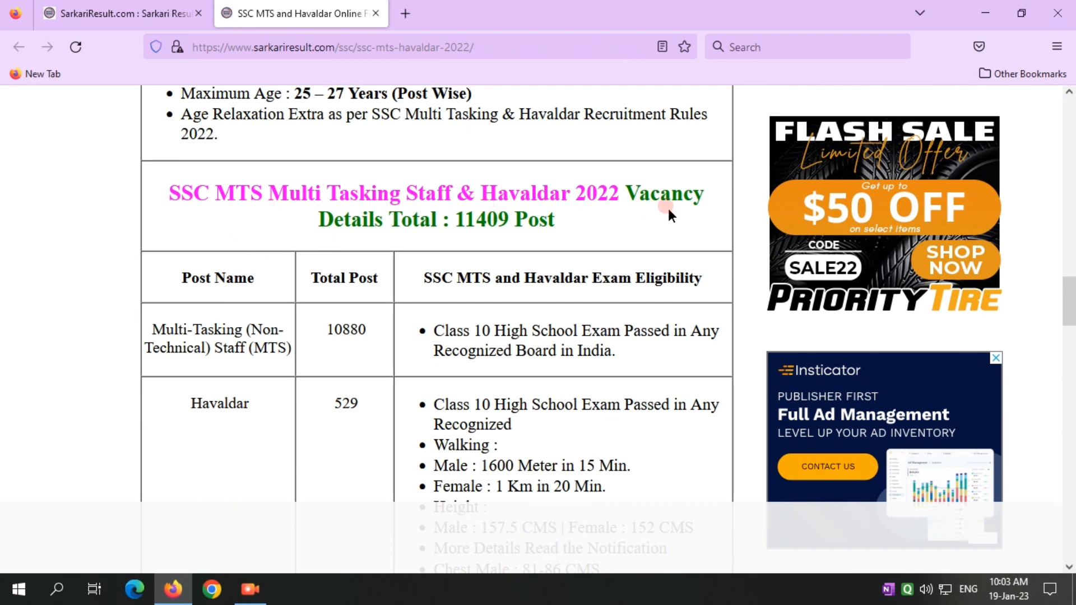
scroll(573, 236, "down", 1)
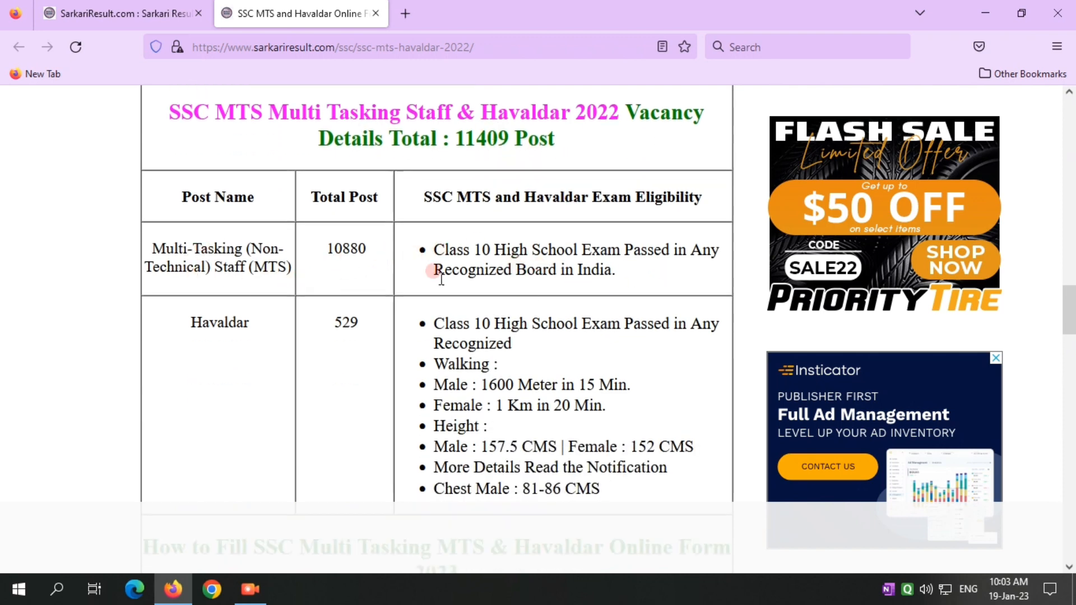
scroll(441, 279, "down", 1)
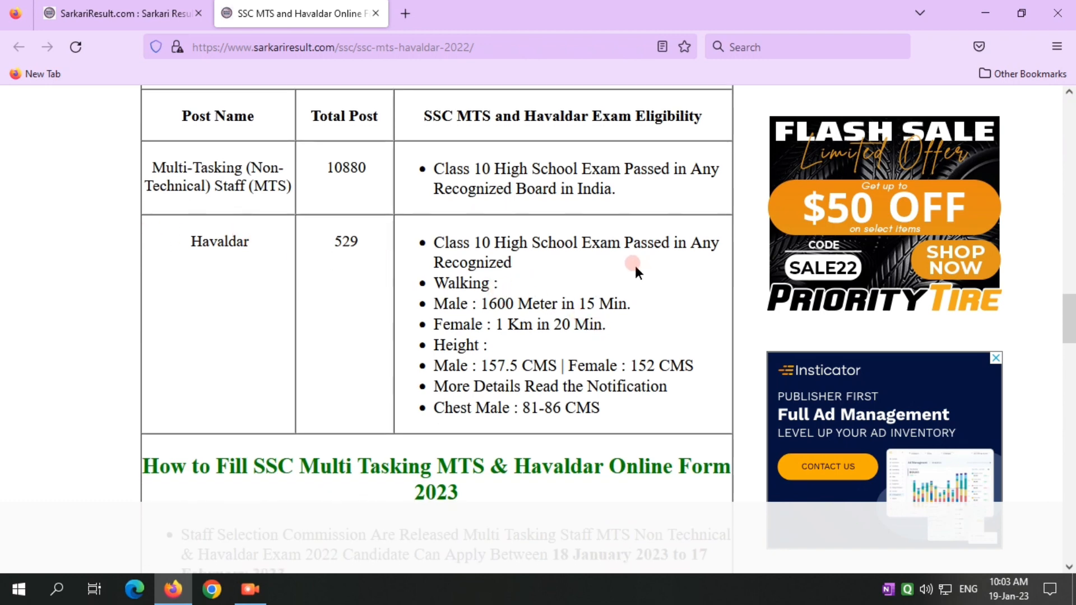
scroll(390, 295, "down", 1)
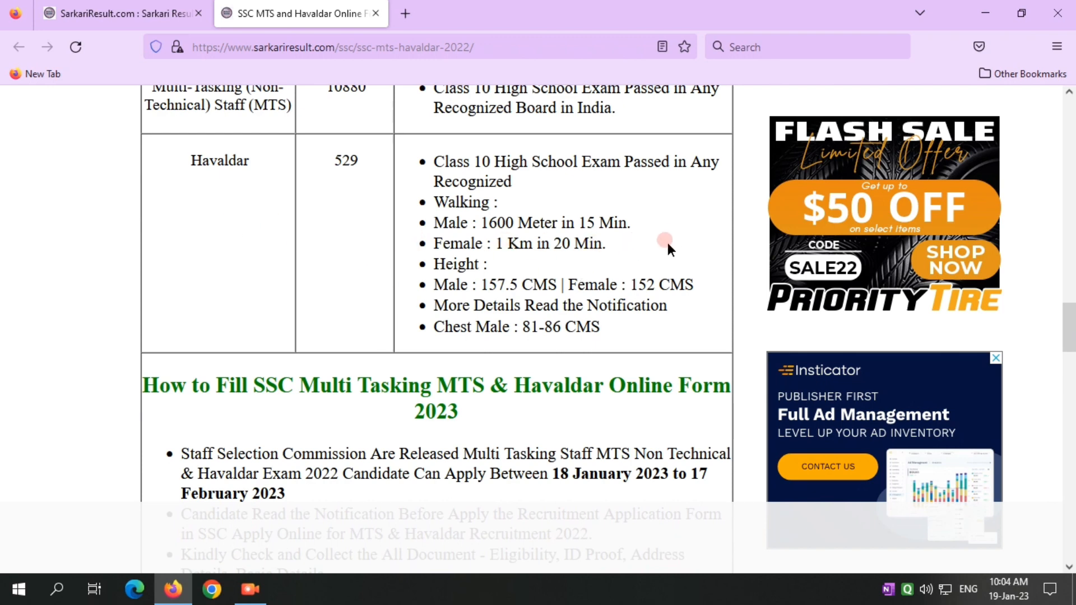
scroll(399, 318, "down", 1)
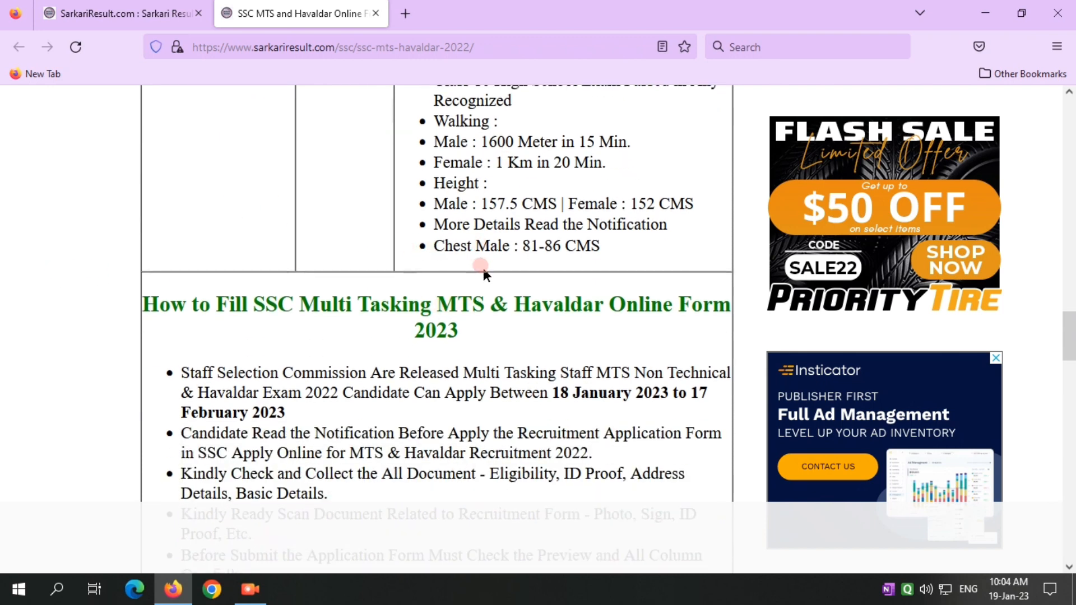
scroll(463, 269, "down", 1)
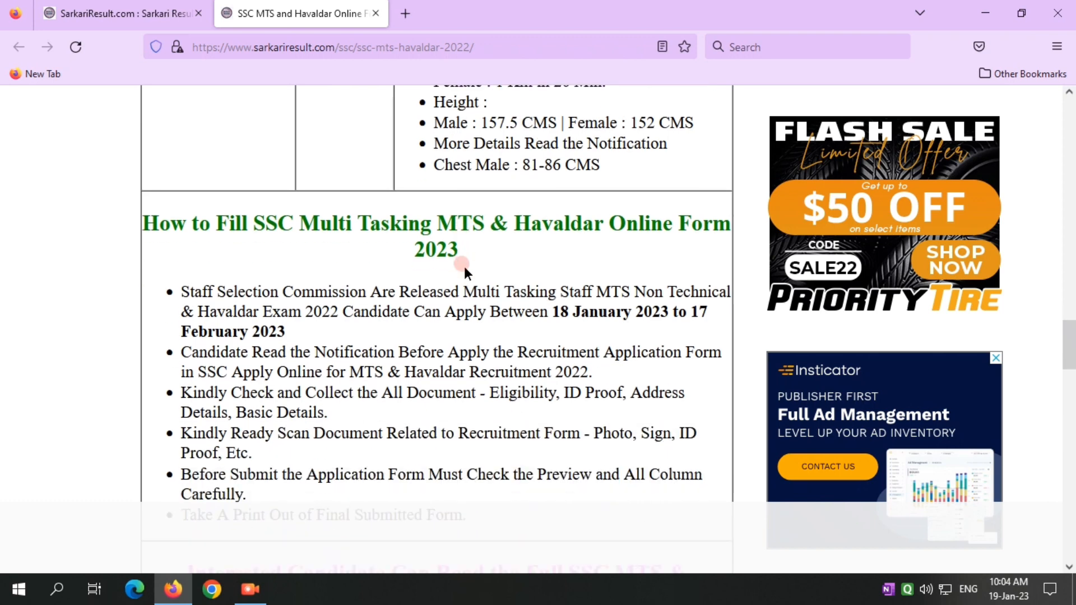
scroll(465, 271, "up", 1)
scroll(387, 239, "down", 1)
- Open the Apply Online link listed under Some Useful Important Links
scroll(506, 257, "down", 5)
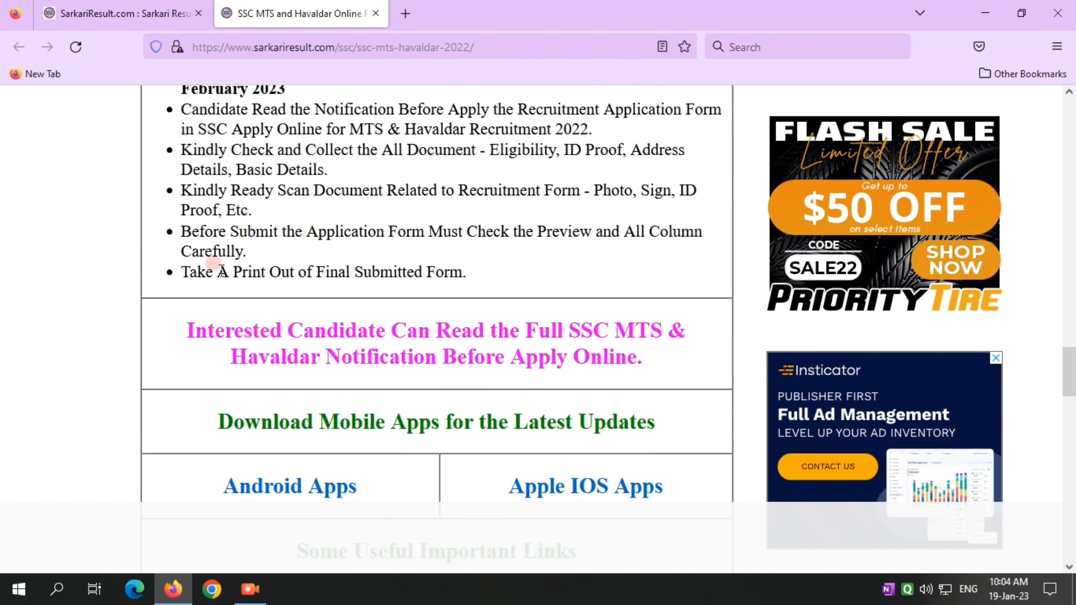
scroll(429, 302, "down", 2)
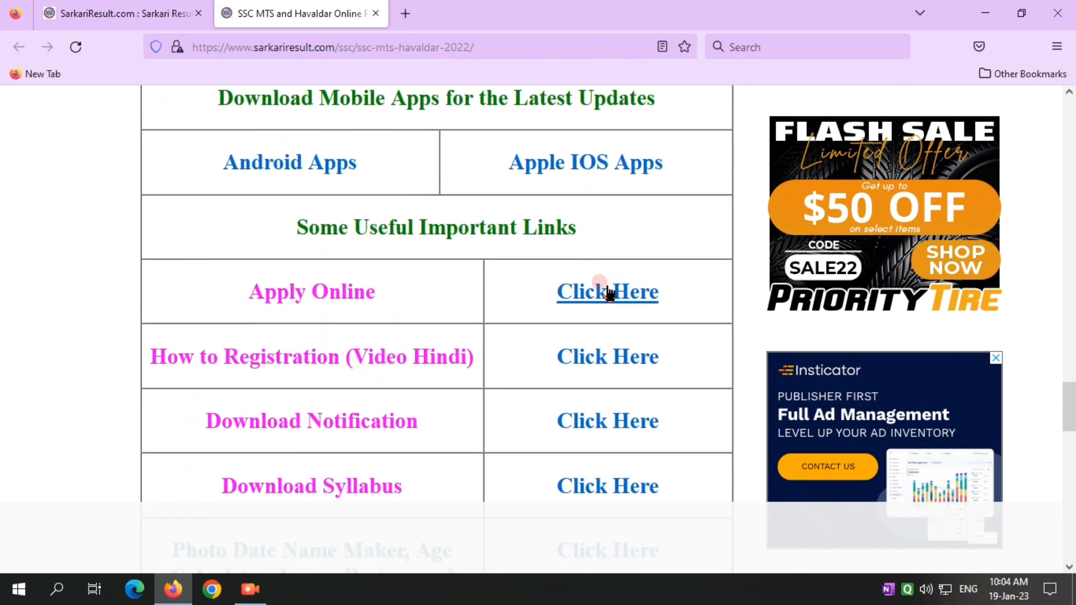
left_click(605, 291)
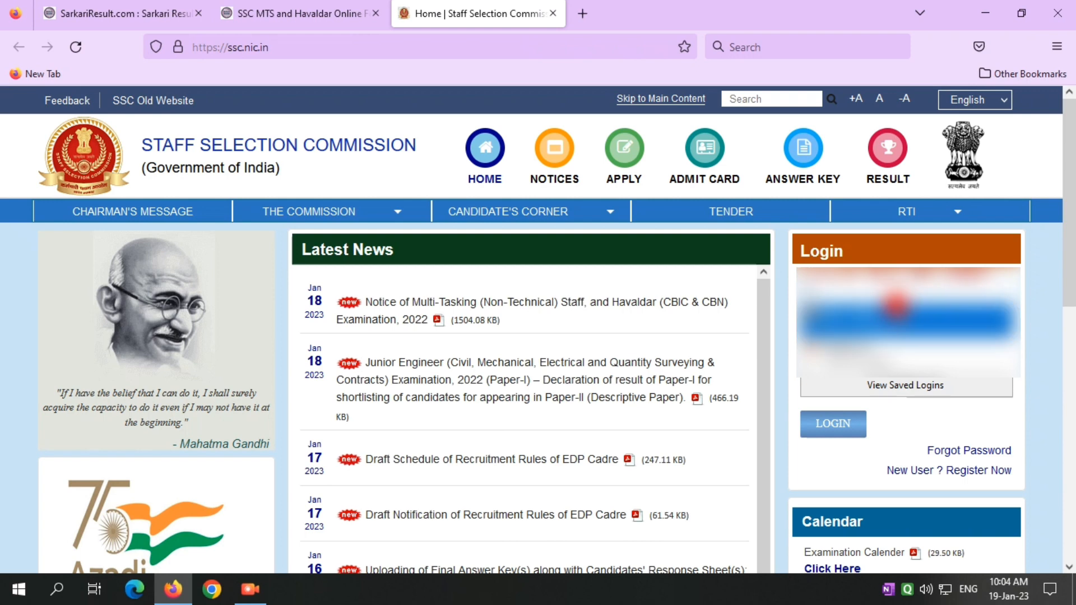
- Try to log in to the candidate account with the saved login and the captcha code
left_click(994, 432)
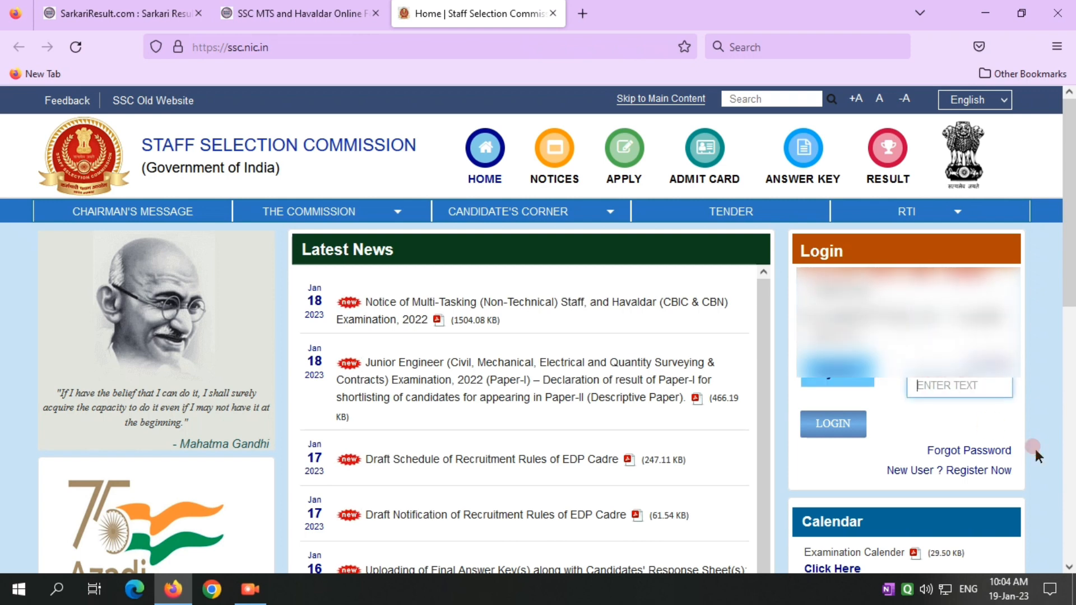
type("K")
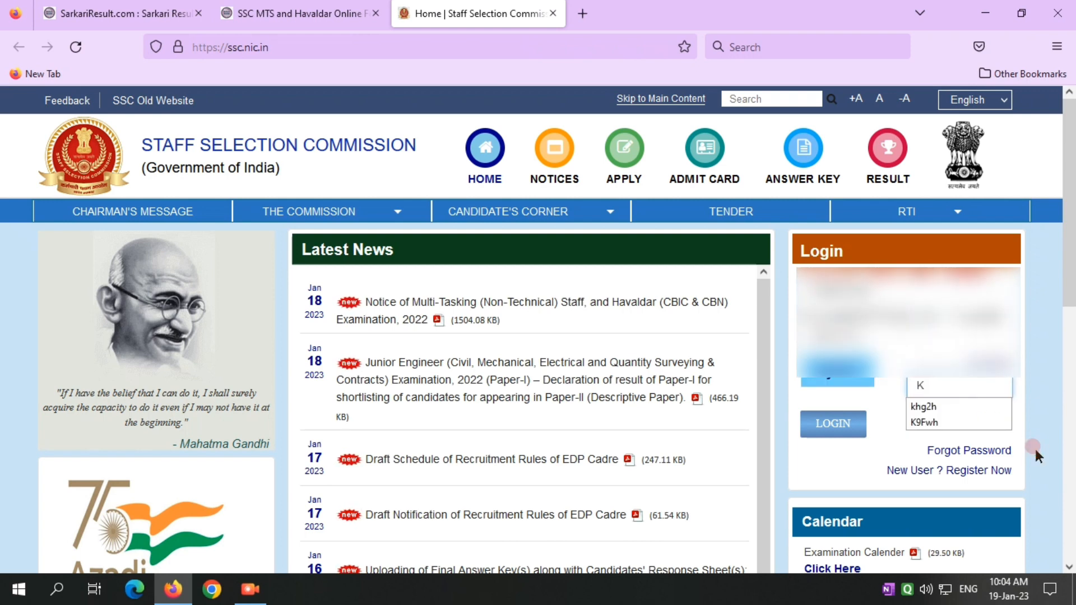
type("y")
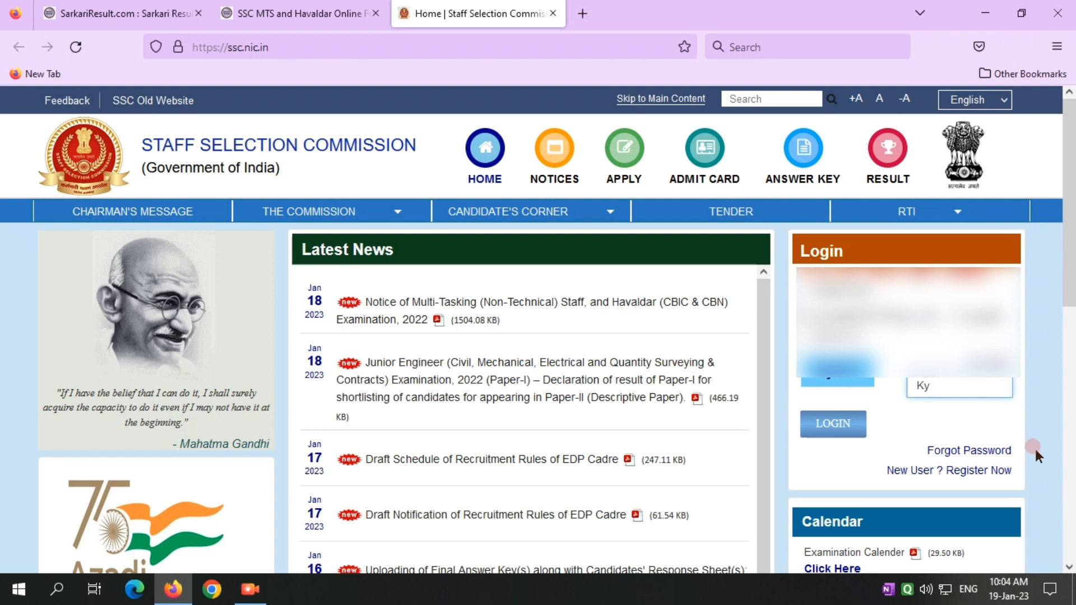
type("fAs")
left_click(829, 424)
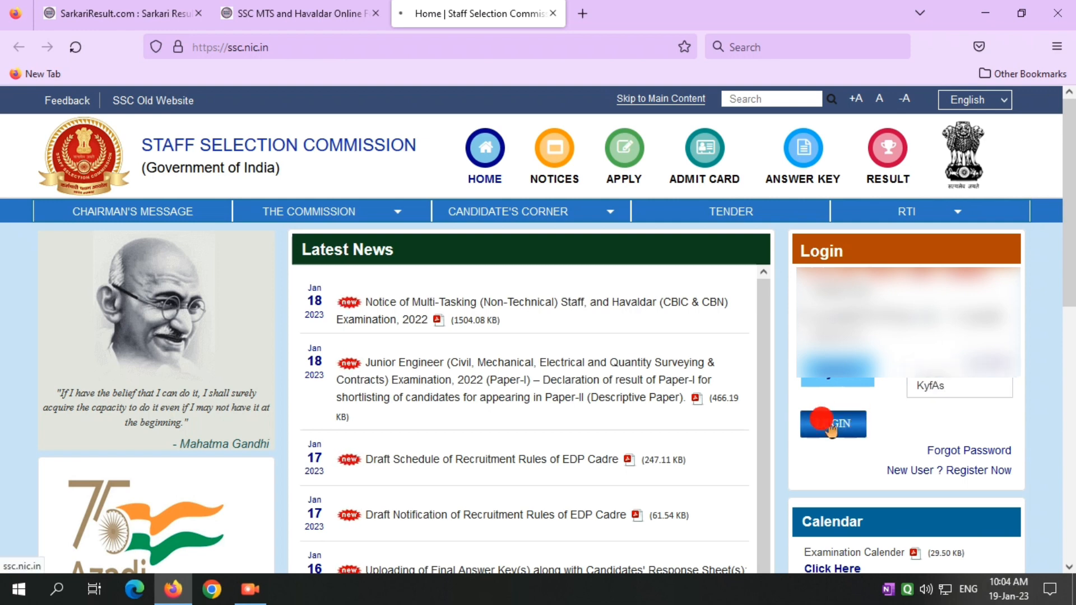
left_click(654, 203)
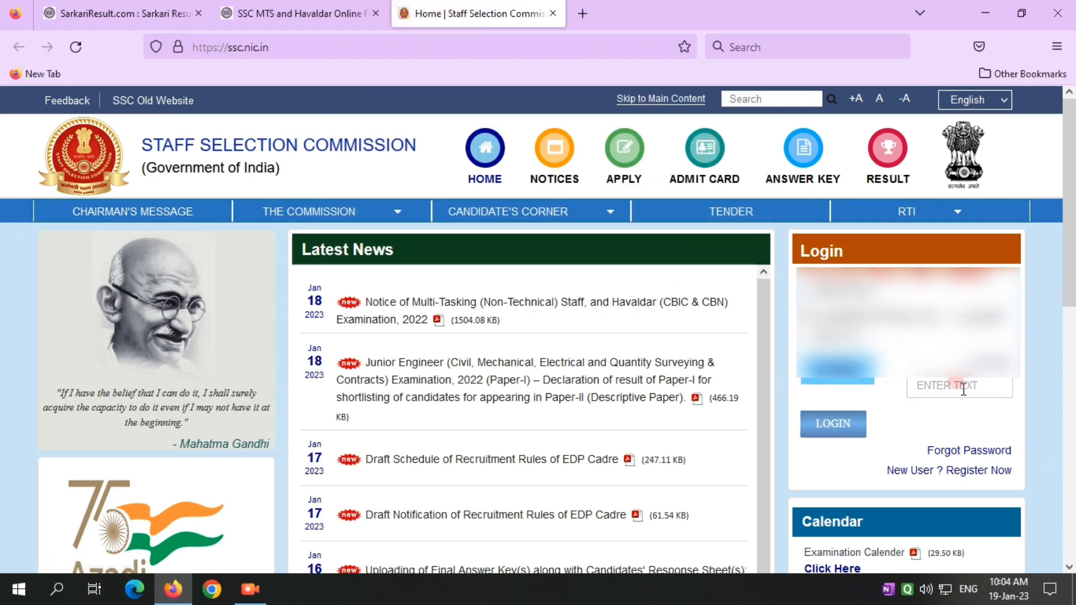
- Enter the new captcha code, log in to the candidate account and locate the Multi Tasking Staff and Havaldar Examination, 2022 application options
type("g9")
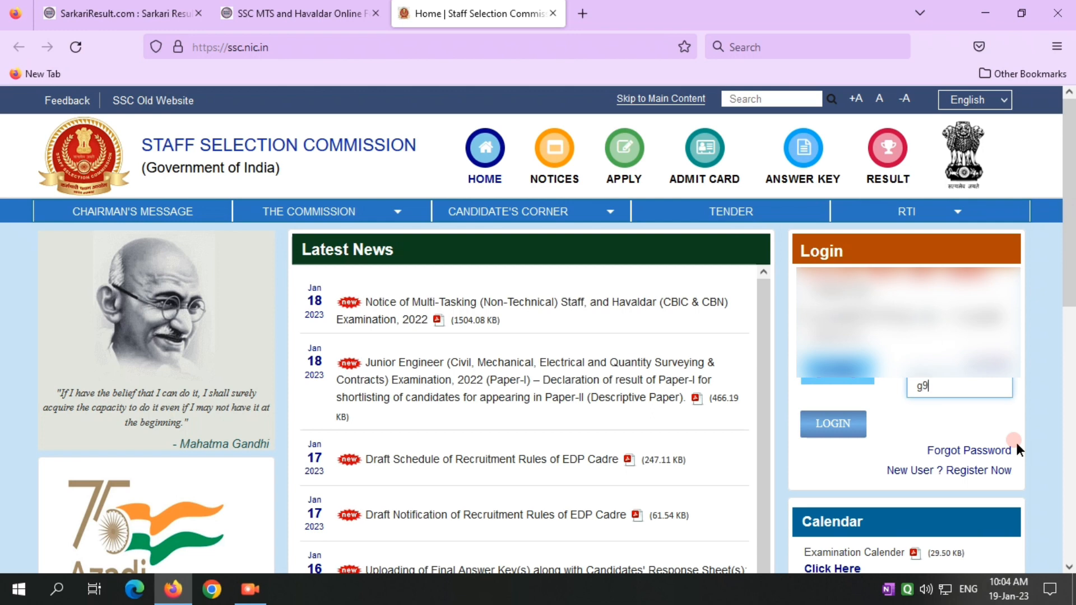
type("Wug")
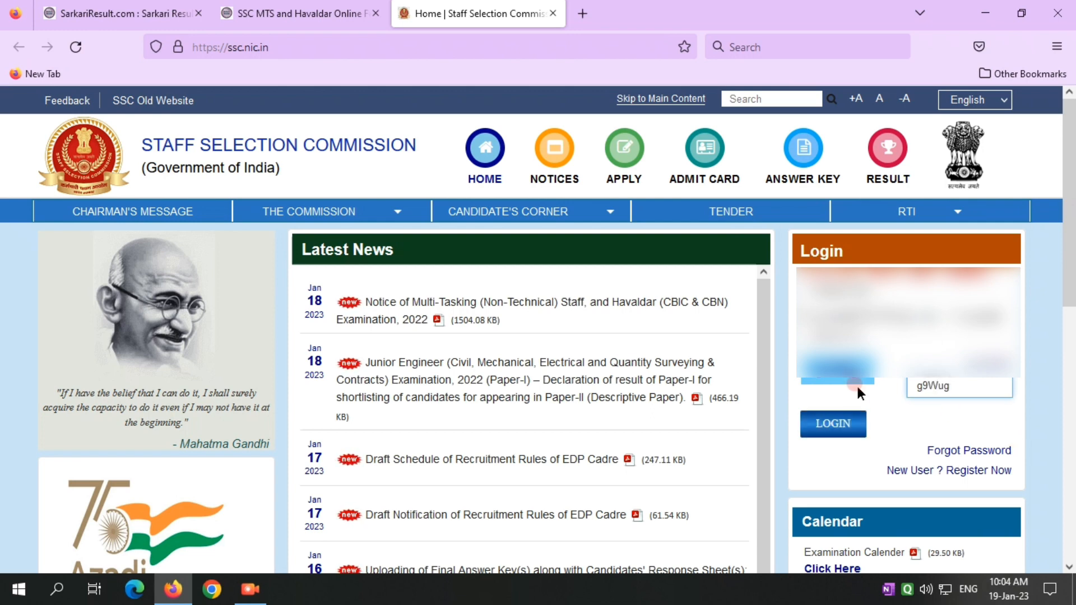
left_click(839, 418)
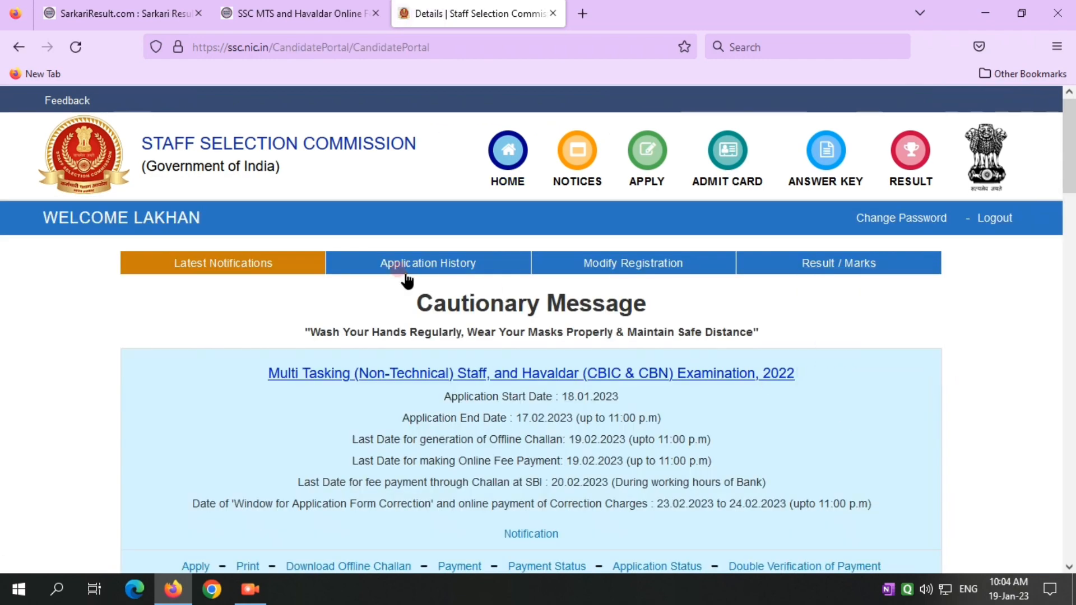
scroll(403, 280, "down", 3)
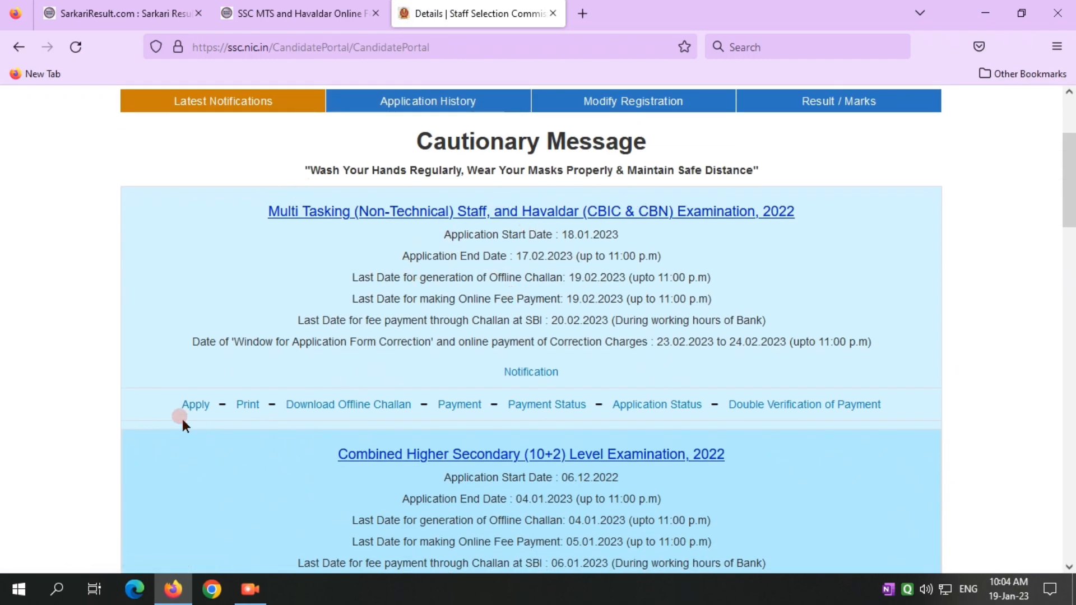
- Open the application form for the Multi Tasking Staff and Havaldar Examination, 2022 and review the prefilled personal and matriculation details
left_click(193, 405)
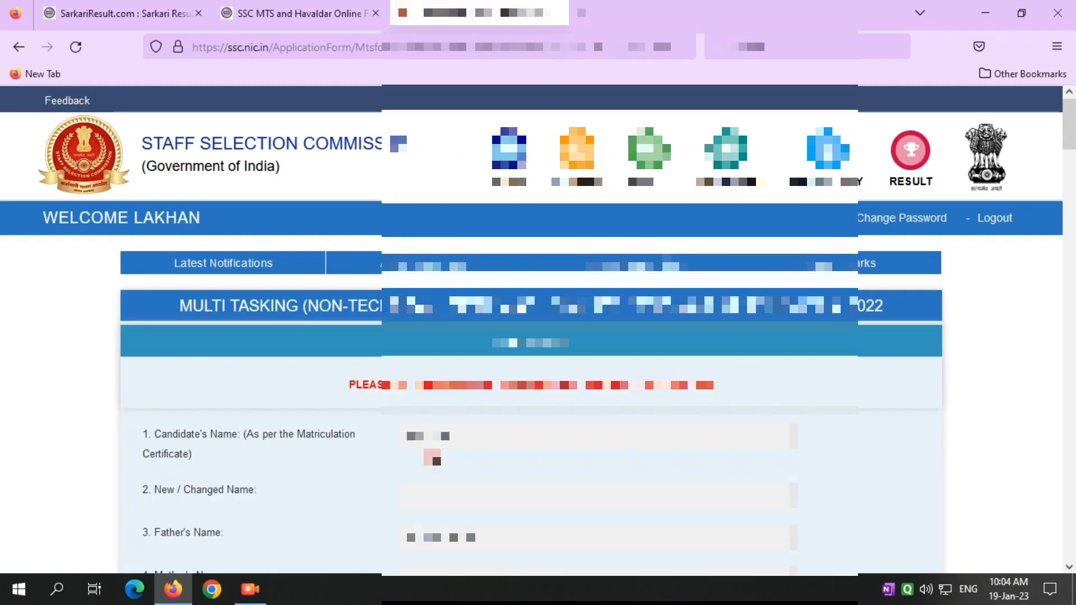
scroll(359, 538, "down", 5)
scroll(435, 384, "up", 2)
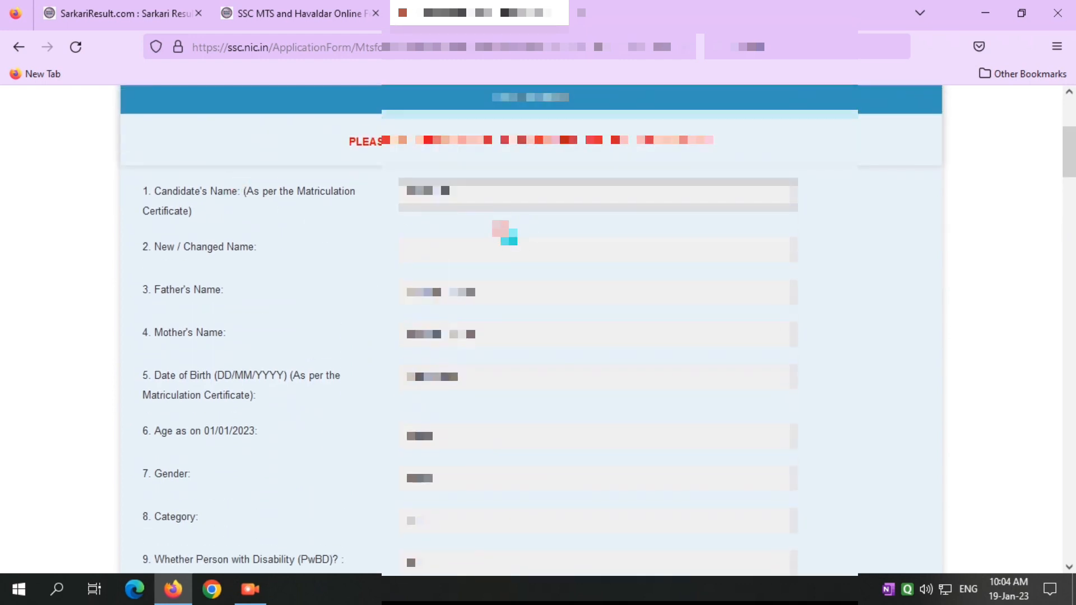
scroll(250, 209, "down", 3)
scroll(245, 223, "down", 2)
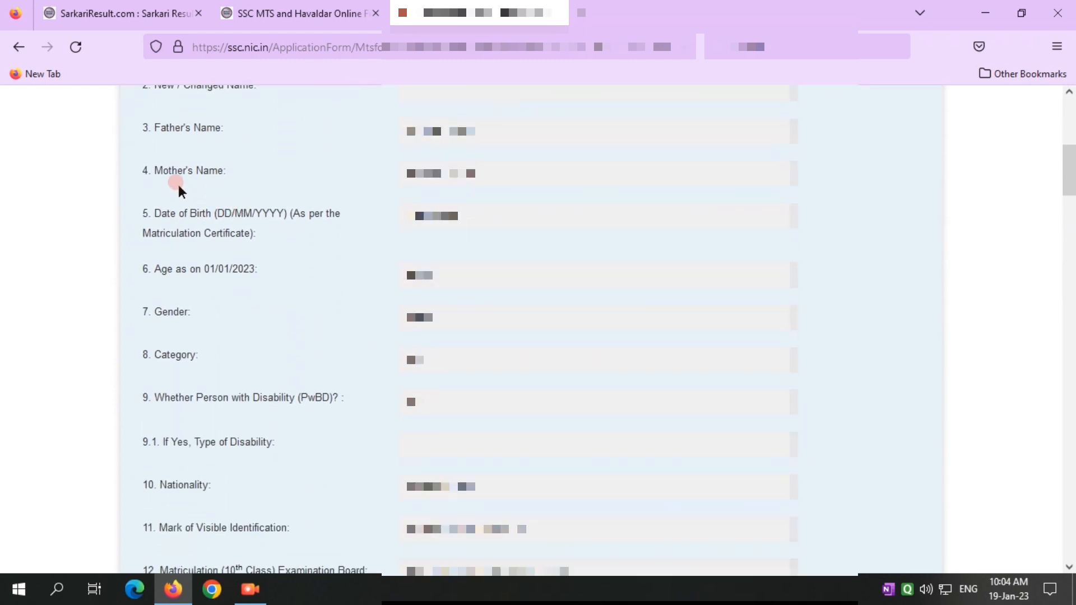
scroll(234, 272, "down", 2)
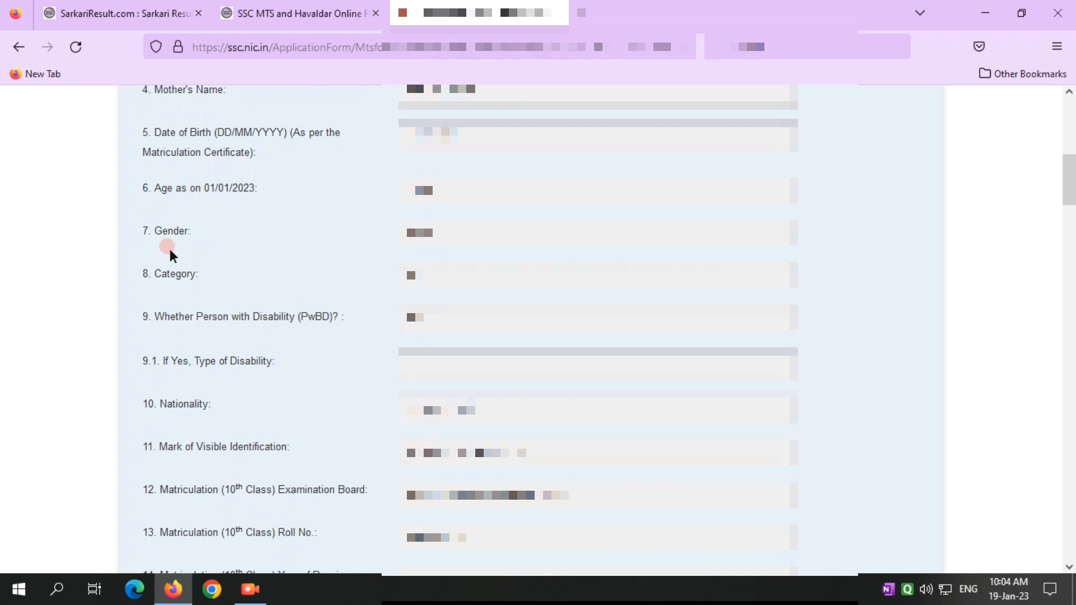
scroll(268, 254, "down", 2)
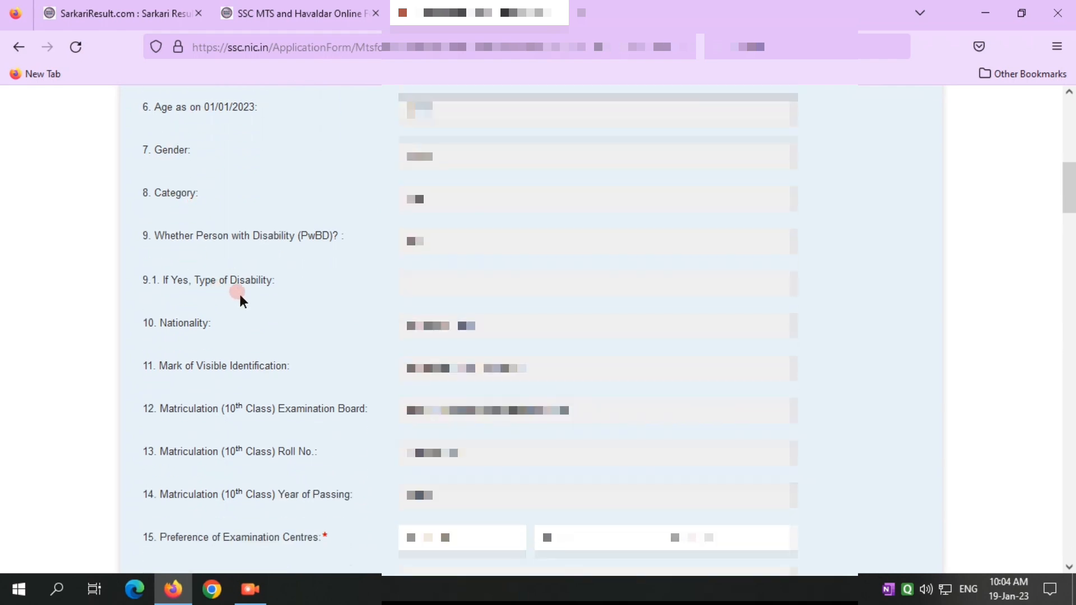
scroll(280, 336, "down", 2)
scroll(284, 371, "down", 2)
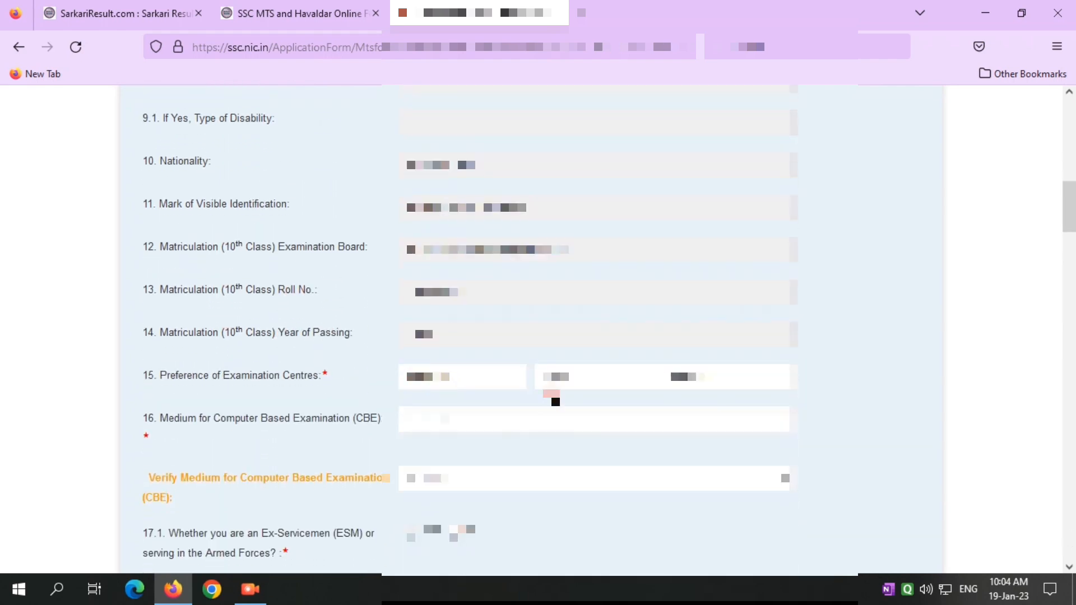
- Set the three examination centre preferences to NR-Delhi(2201), NR-Jaipur(2405) and NR-Jodhpur(2406), in that order
left_click(496, 372)
scroll(474, 224, "down", 3)
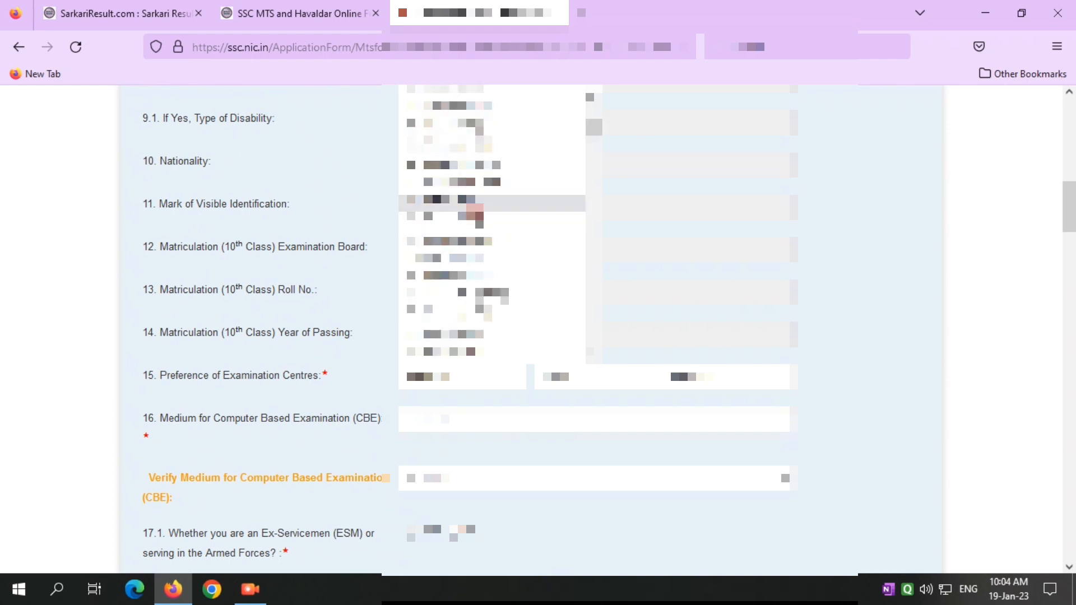
scroll(488, 260, "down", 5)
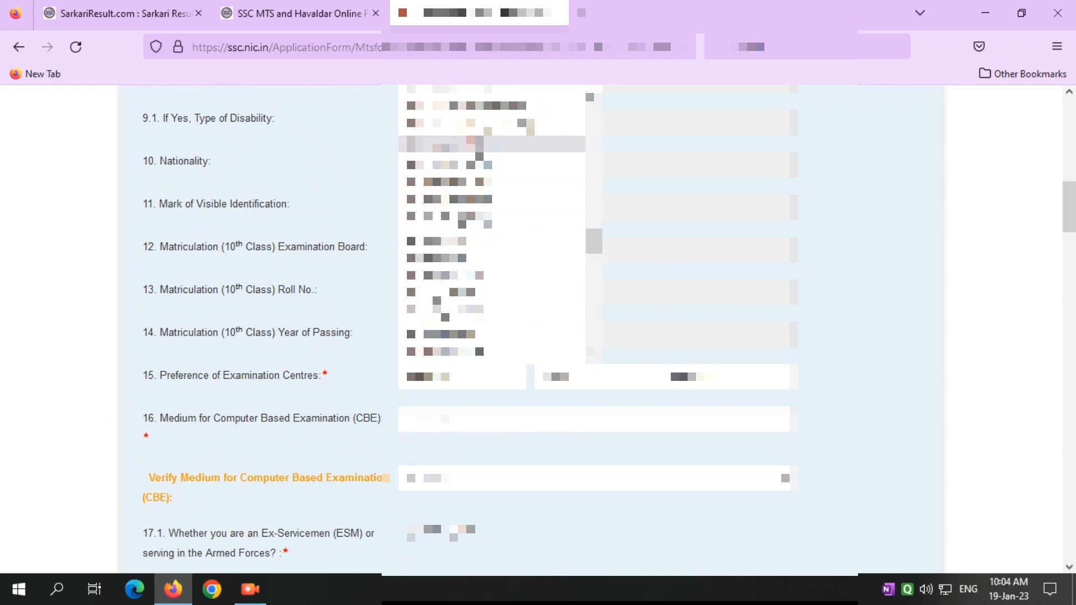
scroll(482, 258, "down", 1)
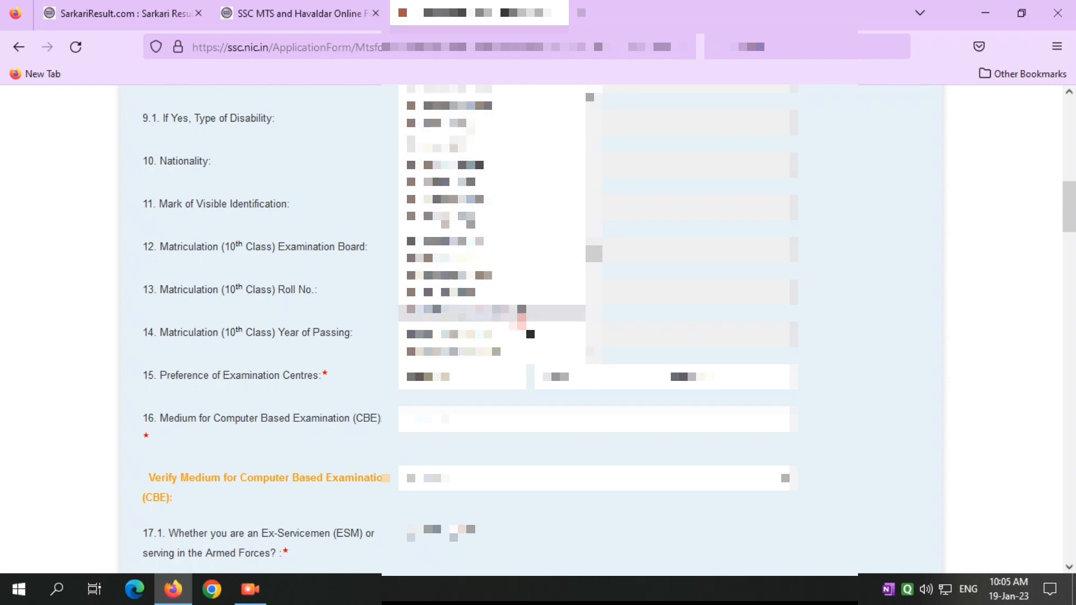
scroll(513, 294, "up", 1)
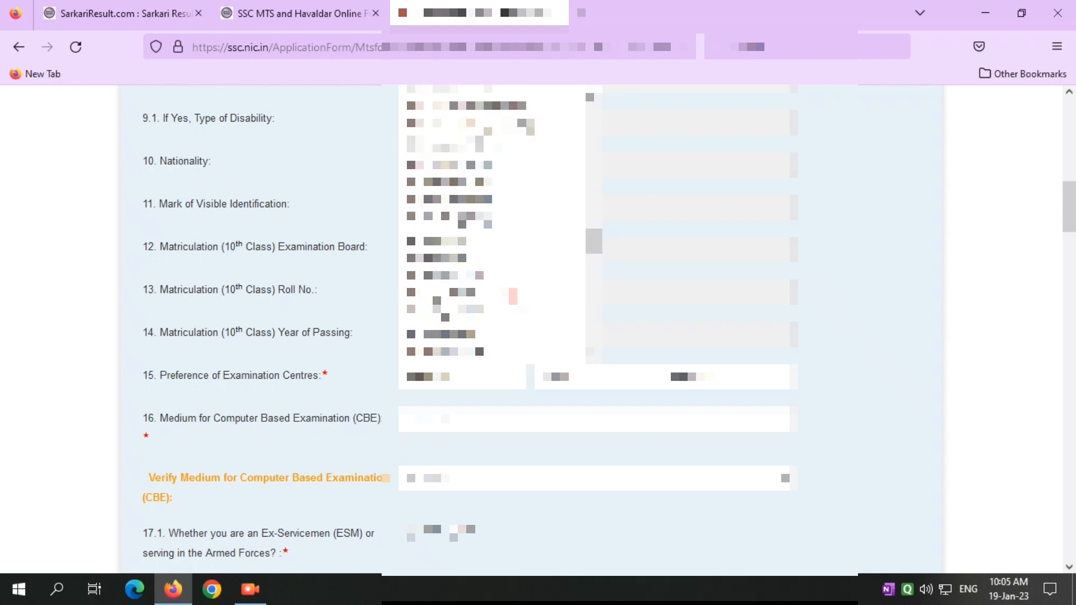
left_click(484, 241)
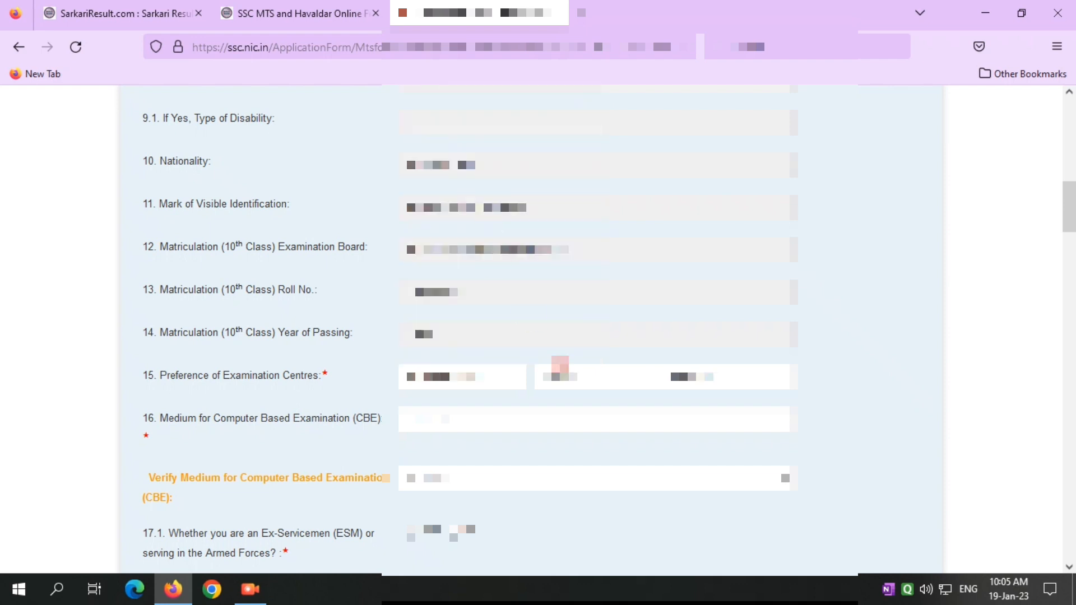
left_click(561, 374)
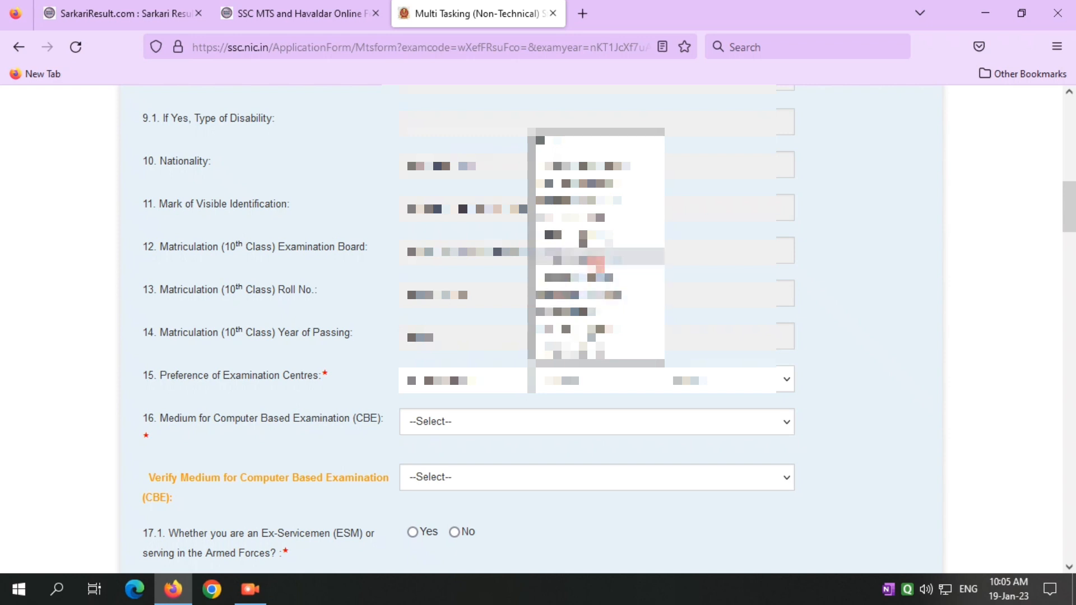
left_click(604, 278)
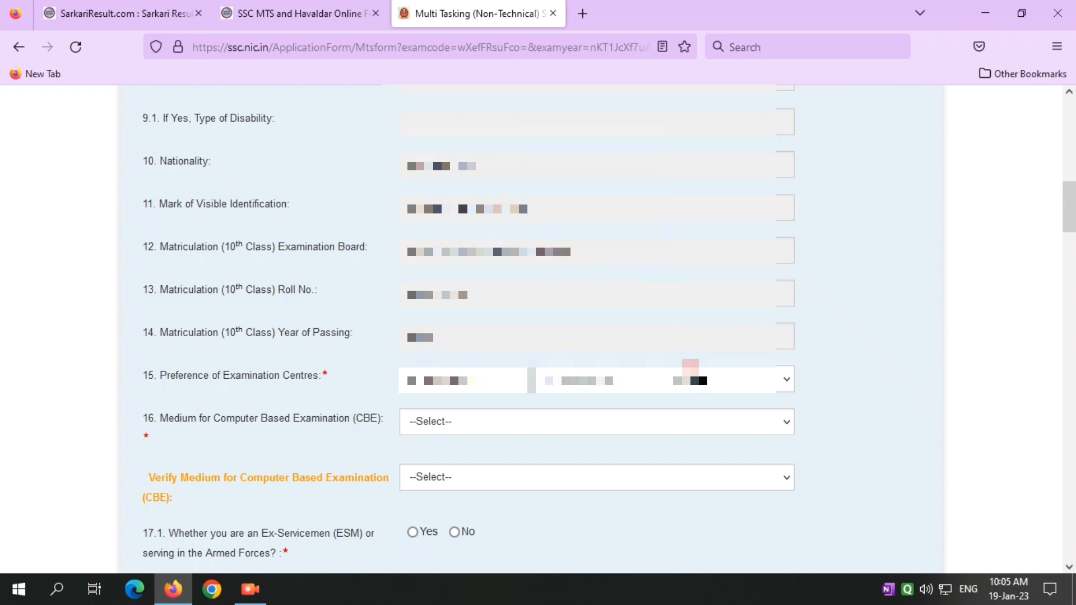
left_click(698, 378)
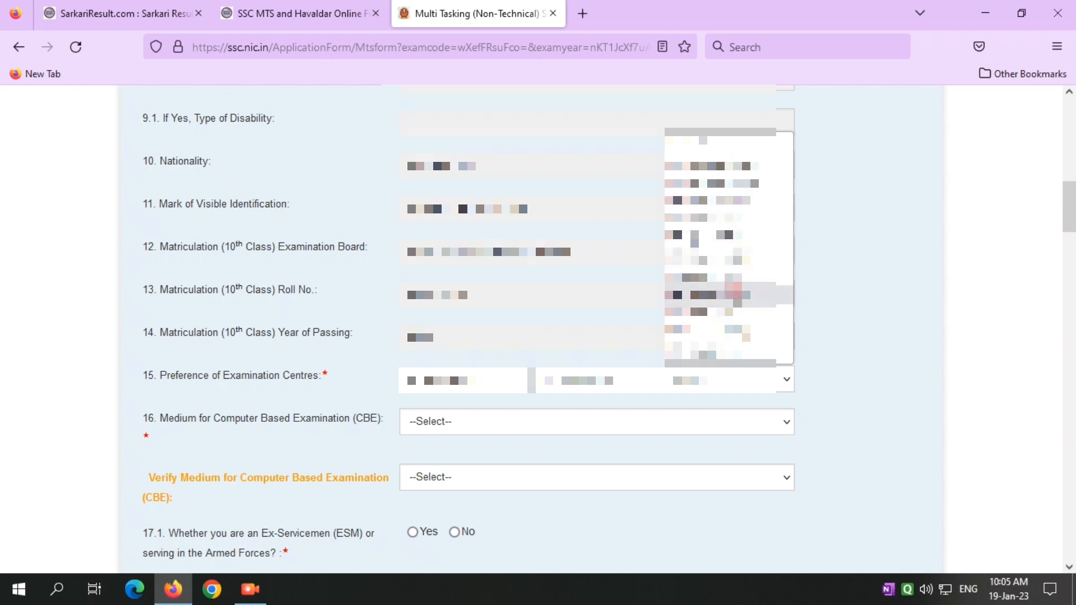
left_click(733, 295)
- Set the medium for the Computer Based Examination and its verification field to Hindi (1)
scroll(381, 425, "down", 3)
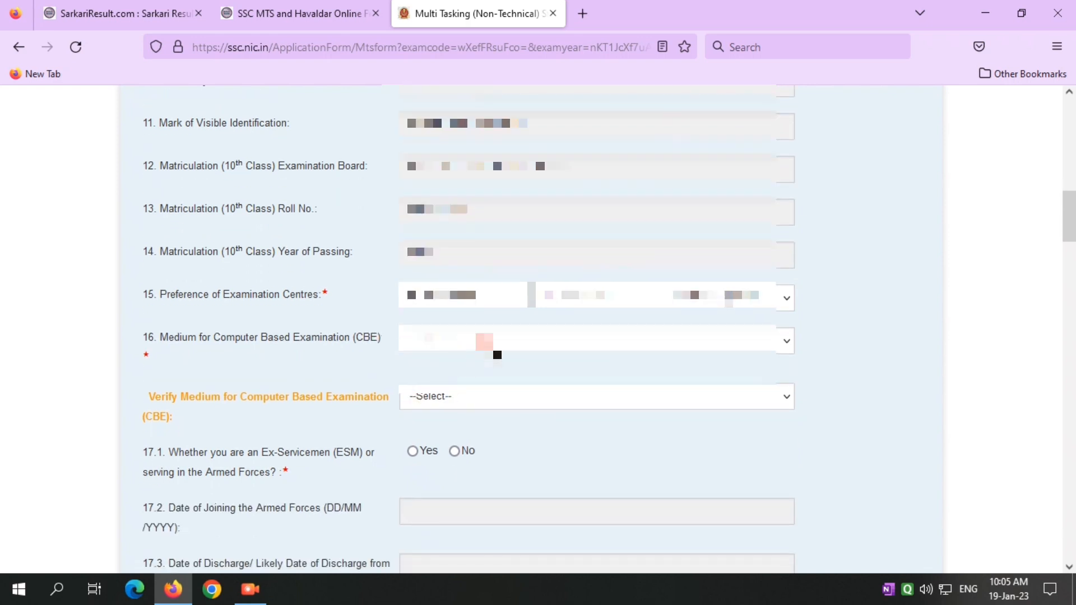
left_click(493, 341)
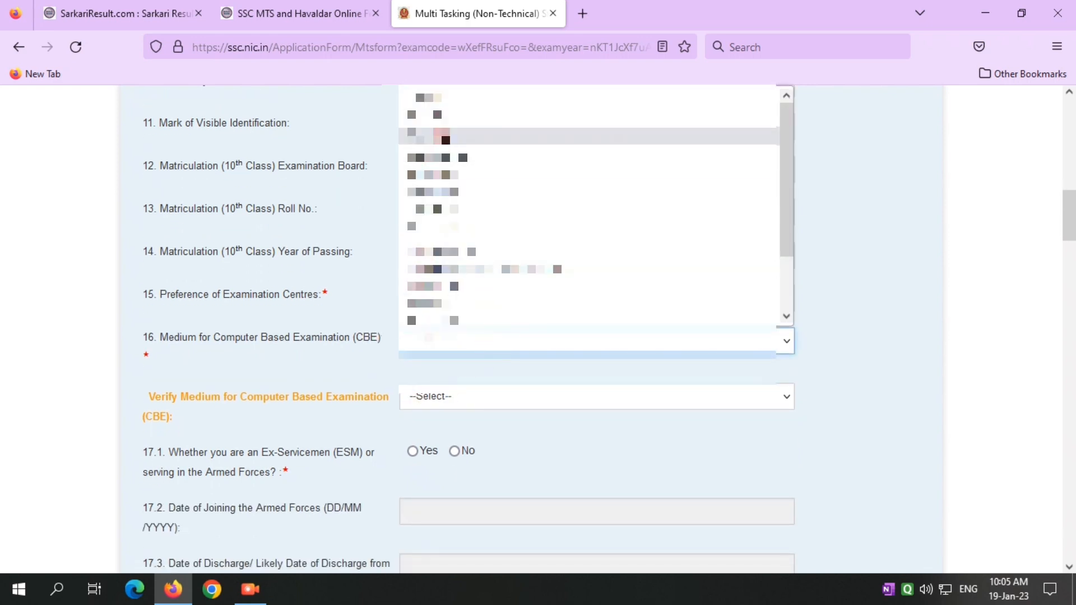
left_click(308, 344)
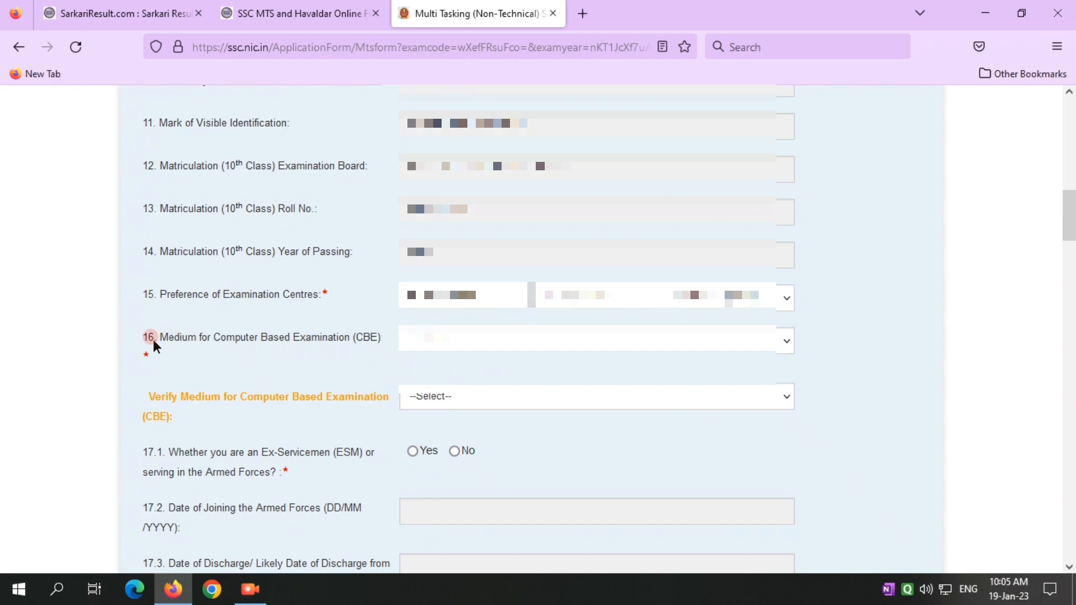
left_click_drag(153, 340, 385, 347)
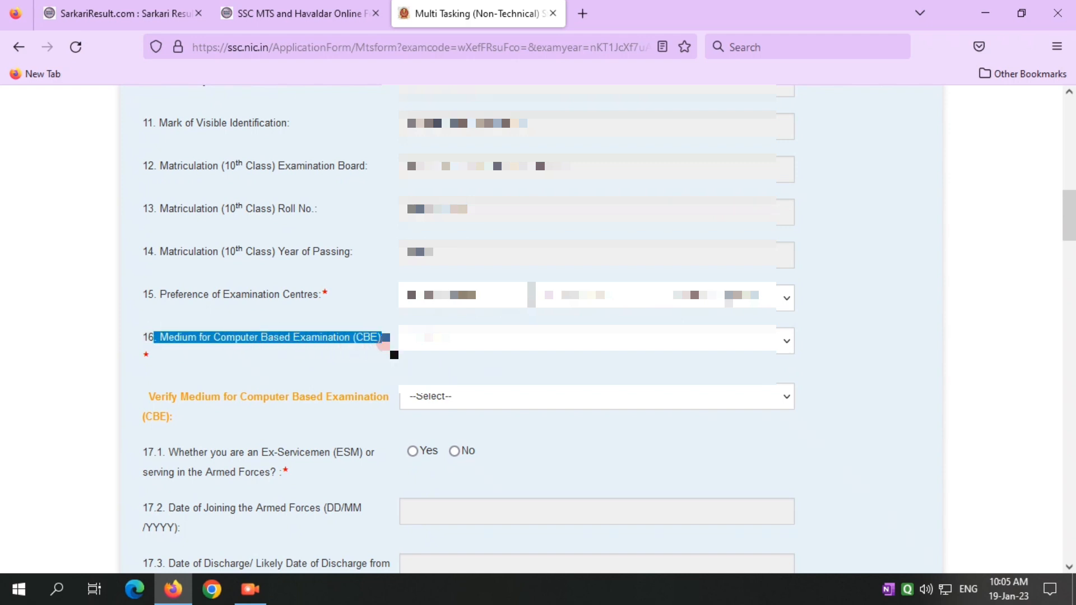
left_click(328, 361)
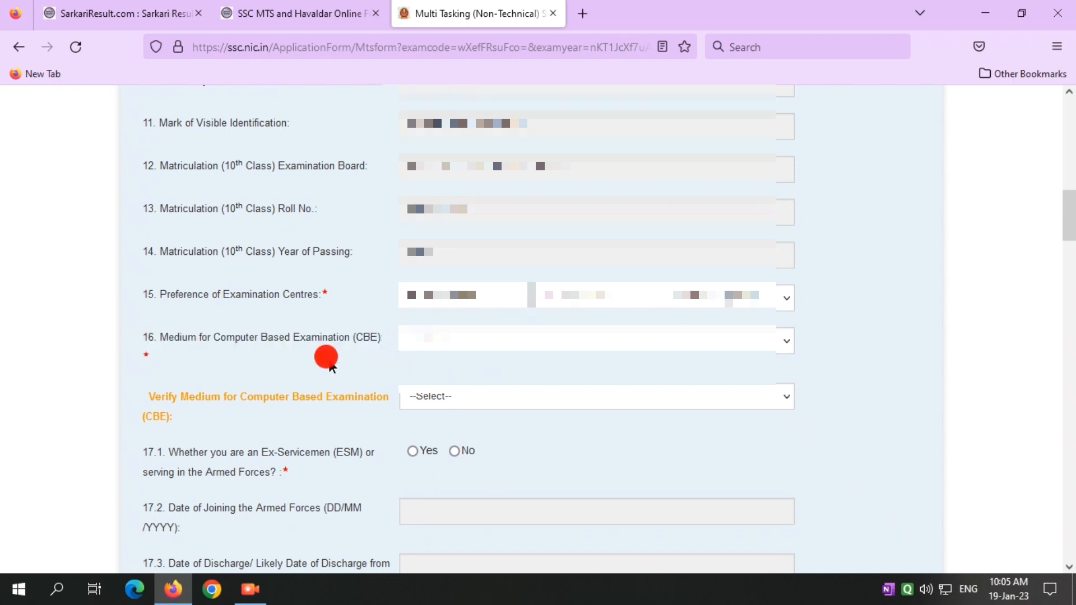
left_click(451, 338)
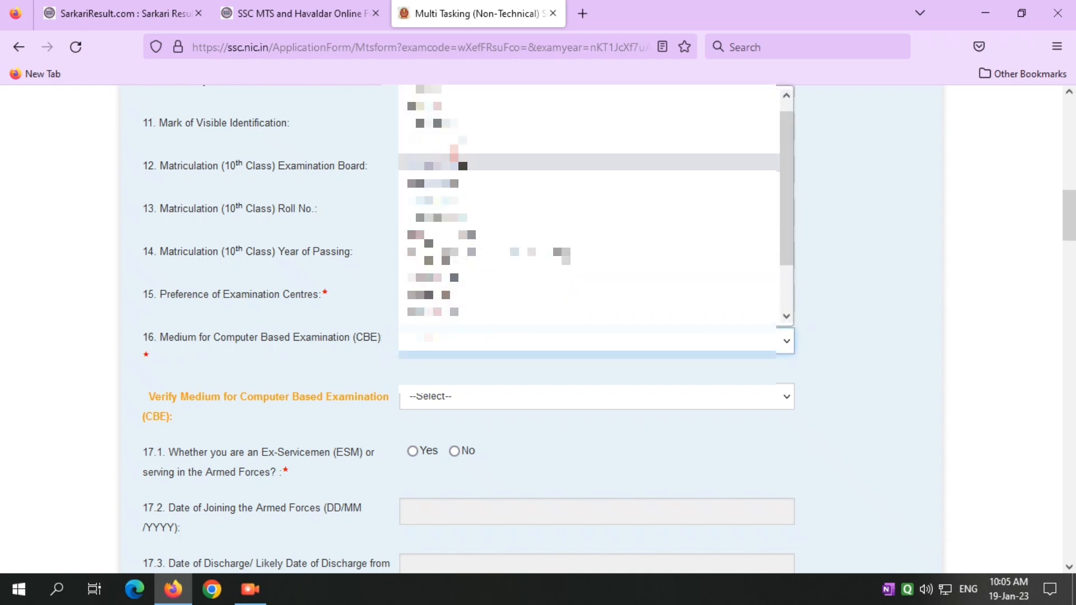
scroll(442, 151, "up", 1)
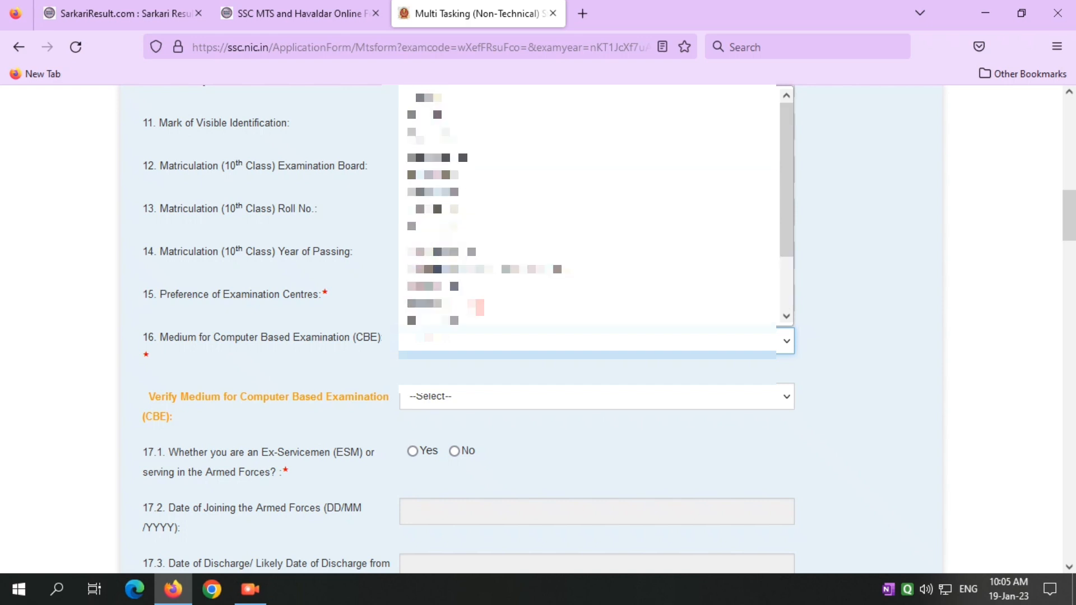
left_click(429, 115)
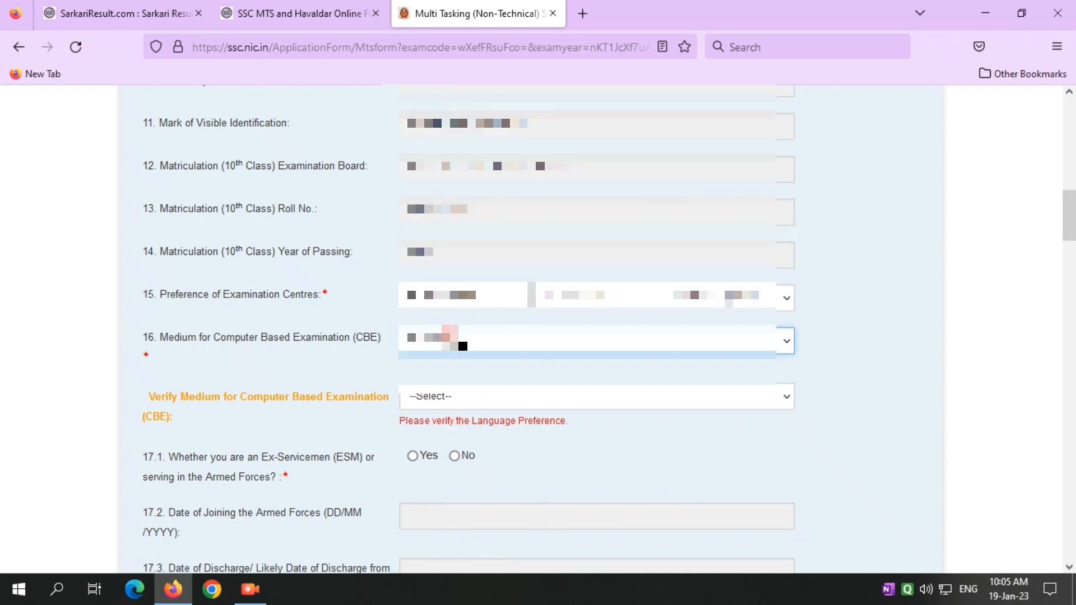
left_click(465, 398)
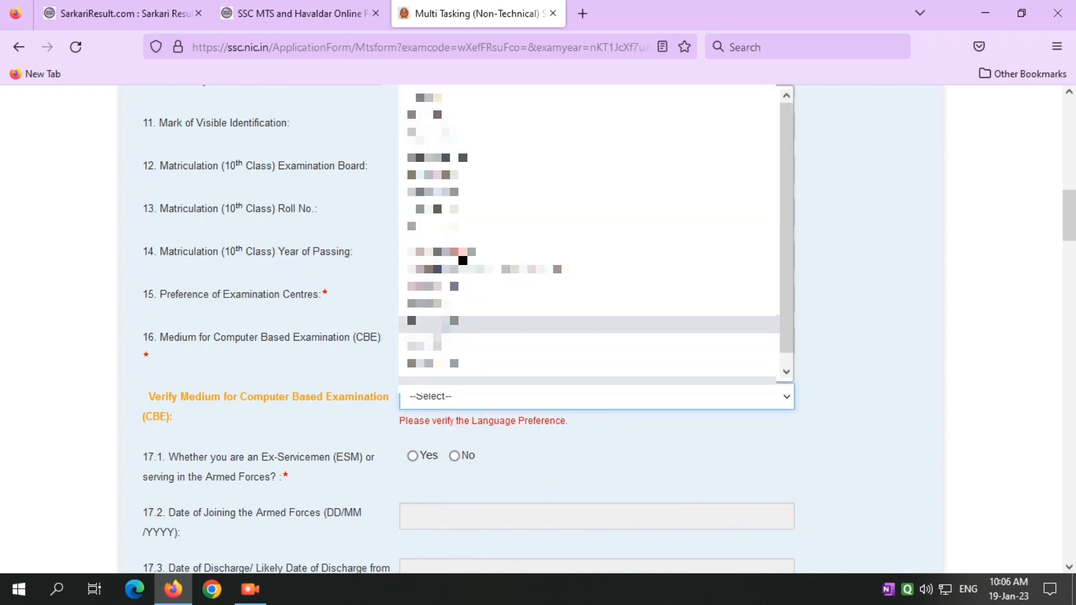
left_click(429, 115)
left_click(276, 397)
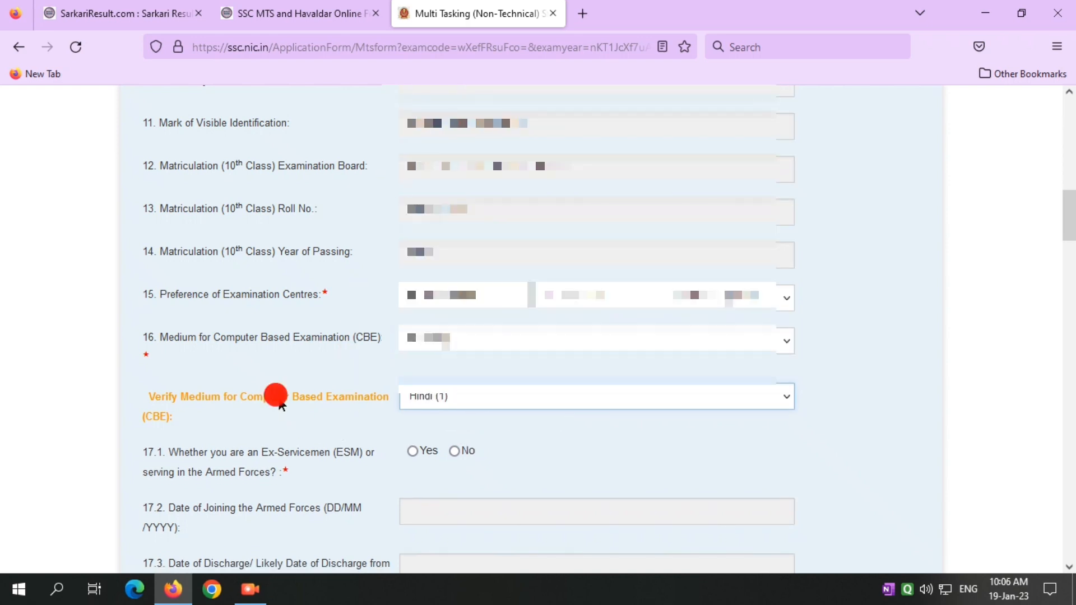
- Change the medium for the Computer Based Examination and its verification field to English (2)
scroll(411, 412, "down", 2)
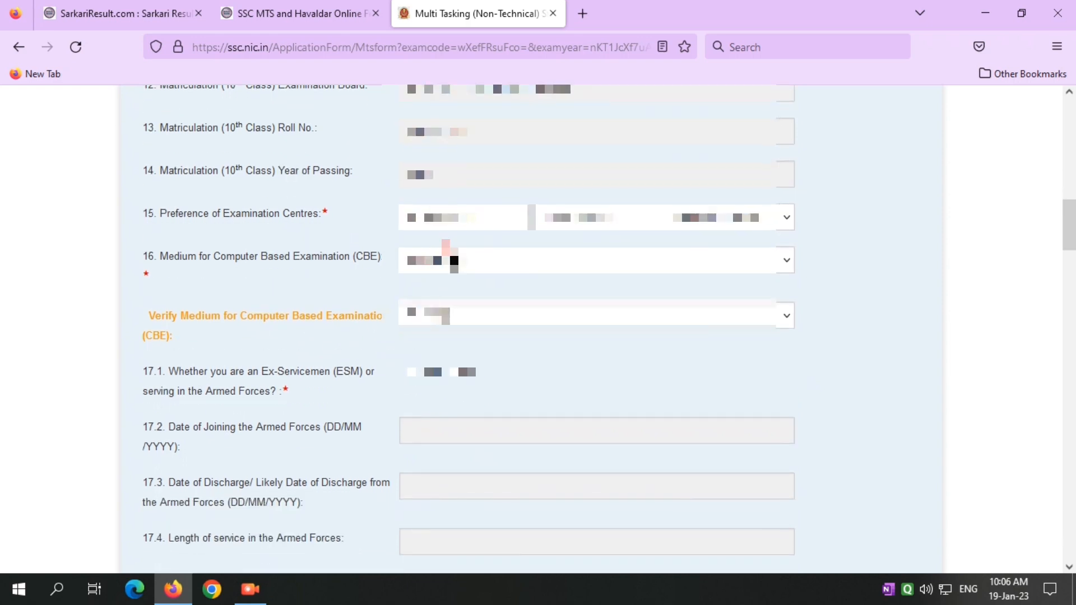
left_click(445, 258)
left_click(454, 327)
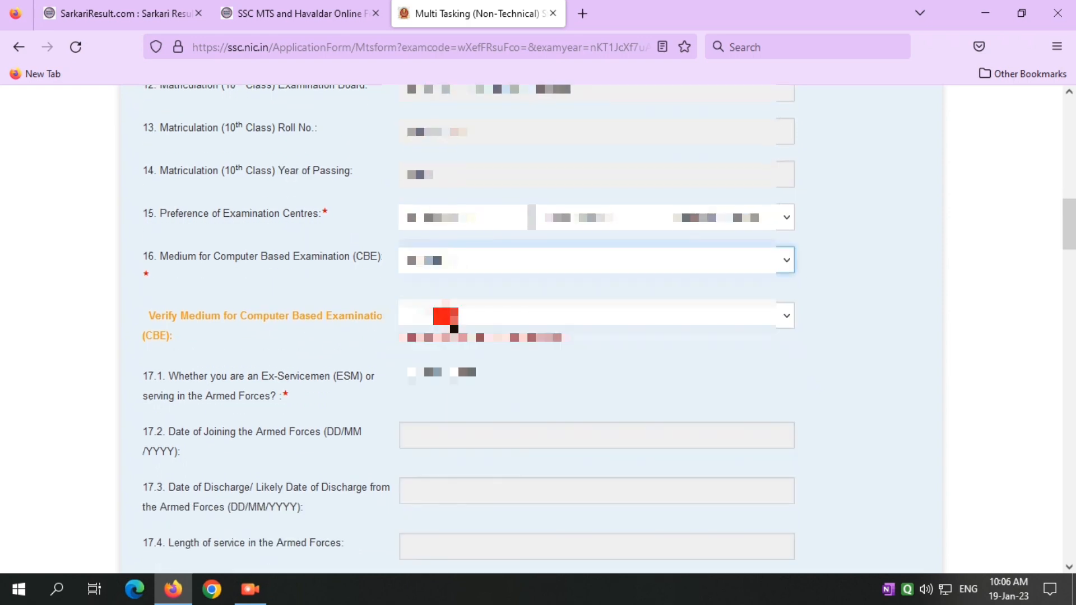
left_click(448, 315)
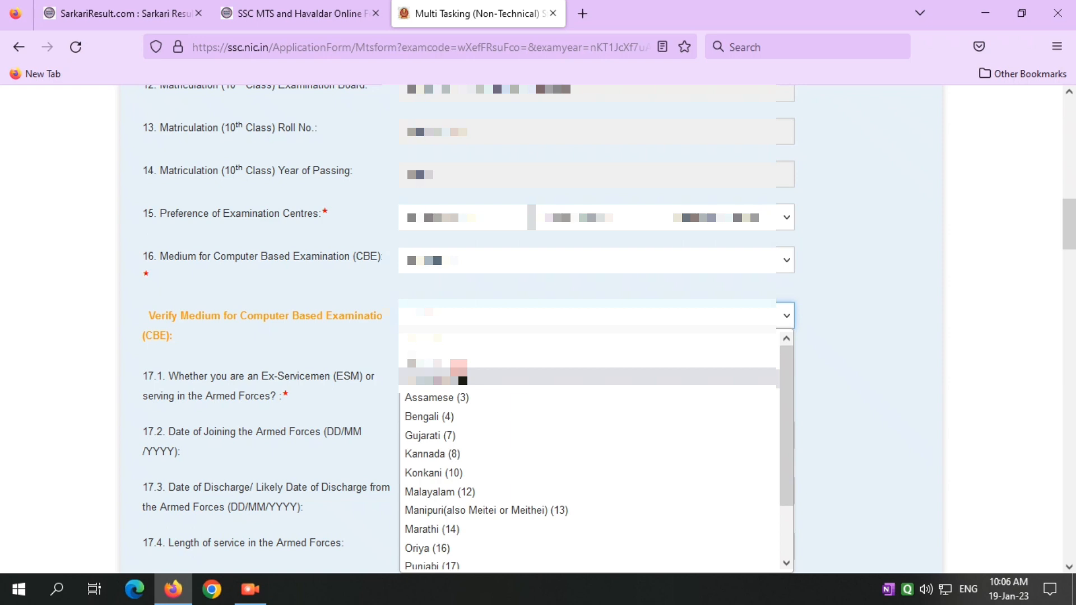
left_click(461, 376)
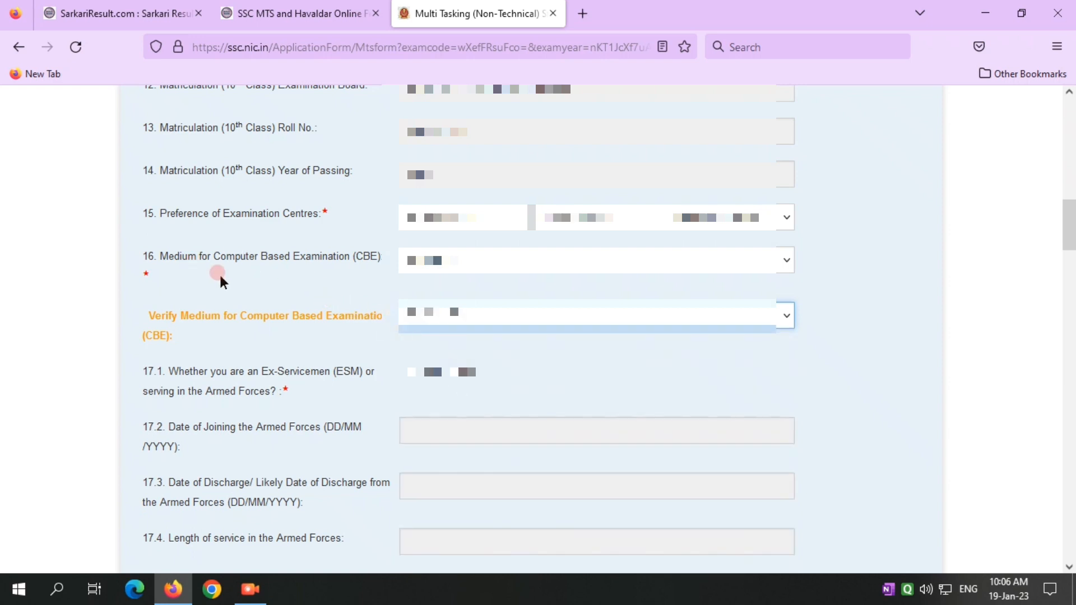
- Answer No to the Ex-Servicemen or Armed Forces question (17.1) and No to seeking age relaxation (19.1)
scroll(420, 317, "down", 3)
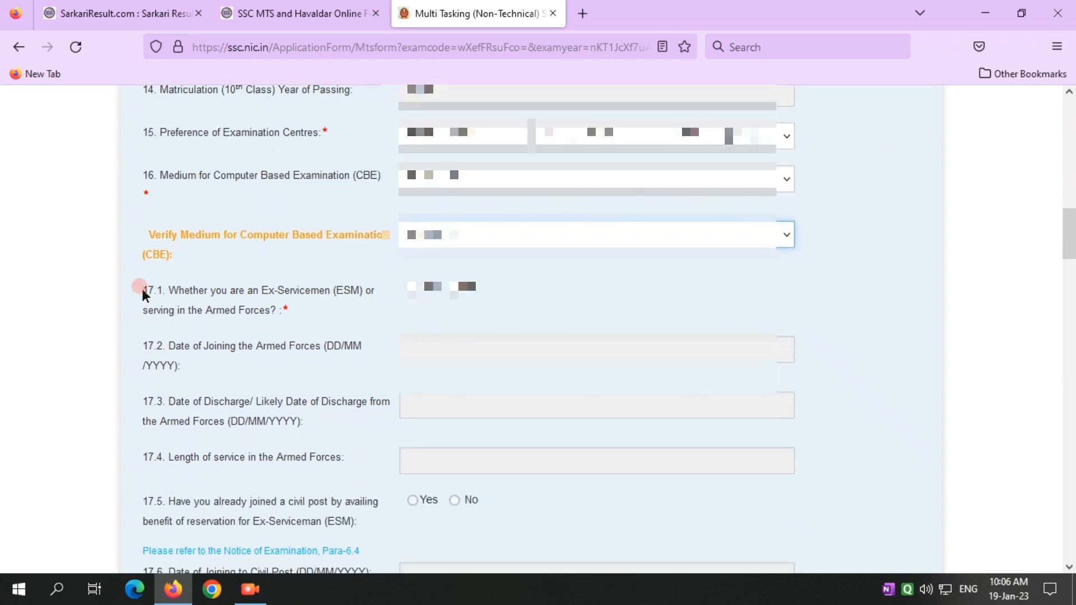
left_click_drag(171, 289, 252, 310)
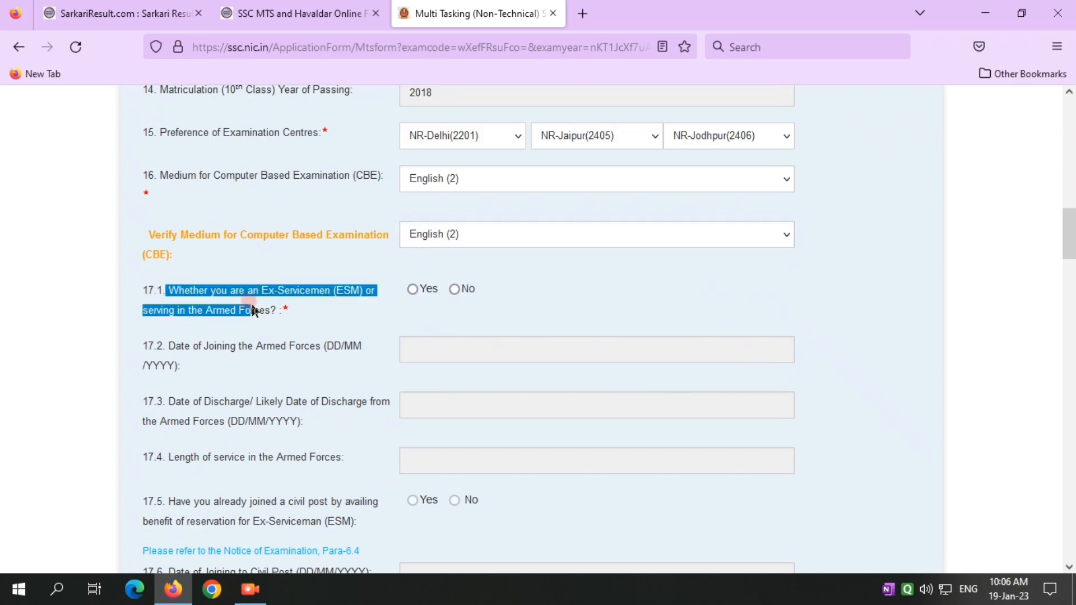
left_click(452, 293)
left_click(454, 289)
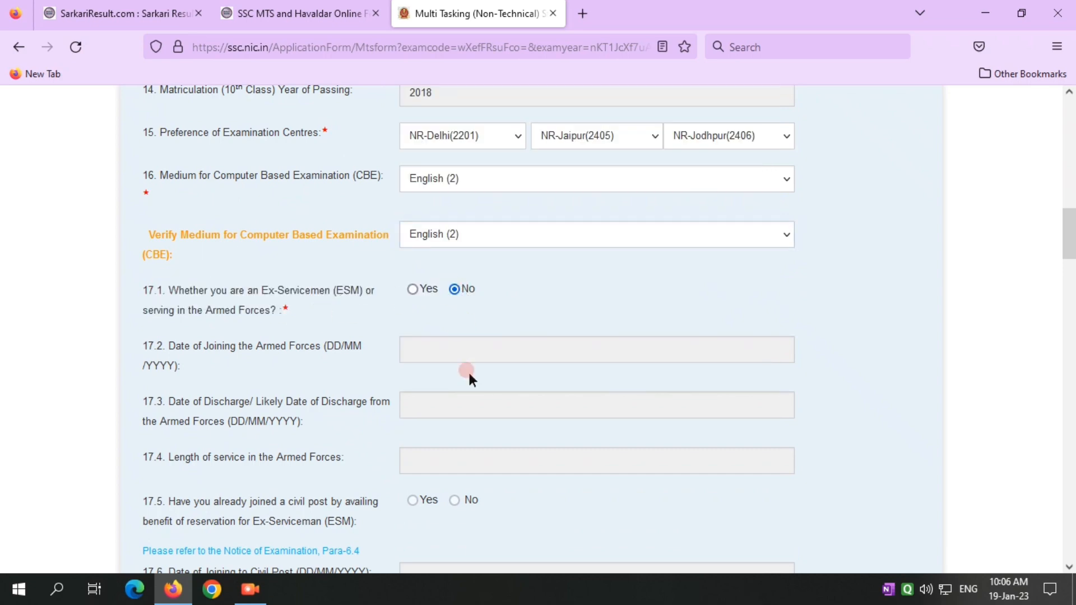
scroll(471, 376, "down", 10)
scroll(473, 386, "down", 1)
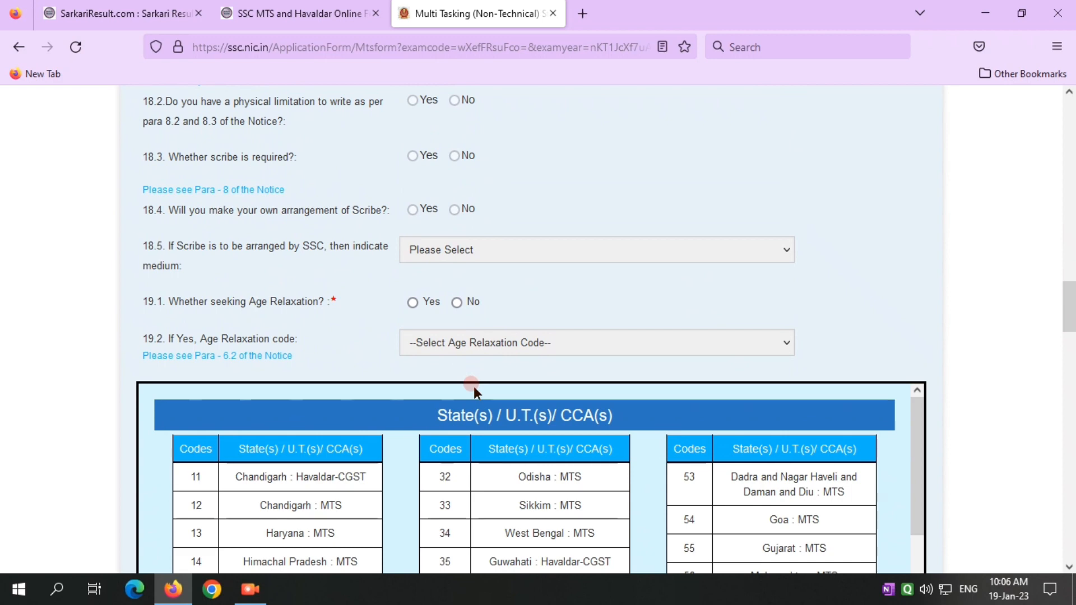
left_click(455, 301)
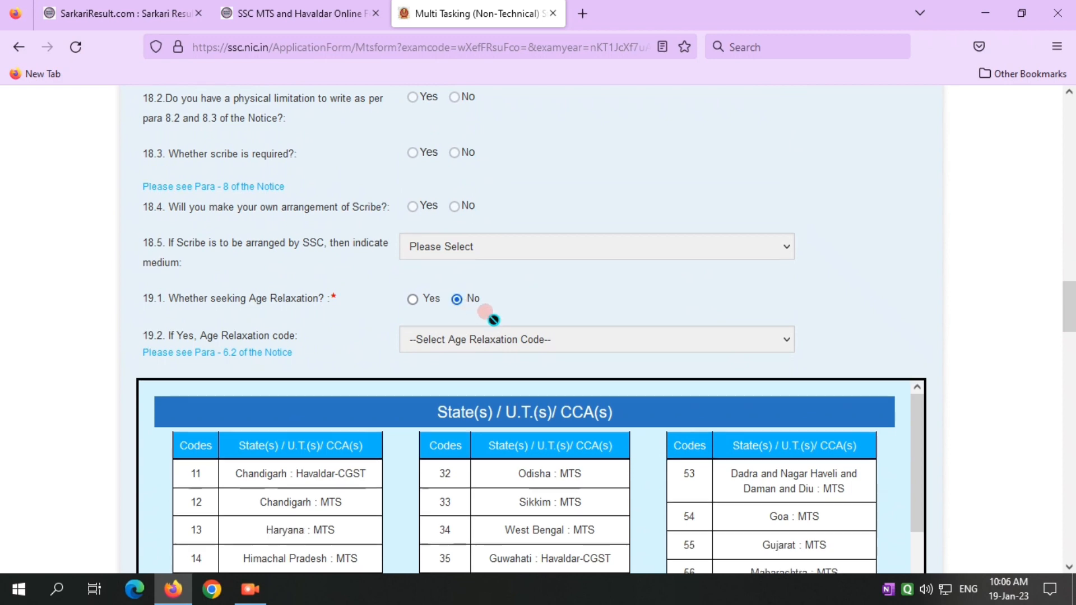
- Set the highest educational qualification to Intermediate/ Higher Secondary/ 10+2(2) and the qualifying educational qualification to Equivalent to 10th Standard
scroll(496, 326, "down", 2)
scroll(495, 326, "down", 1)
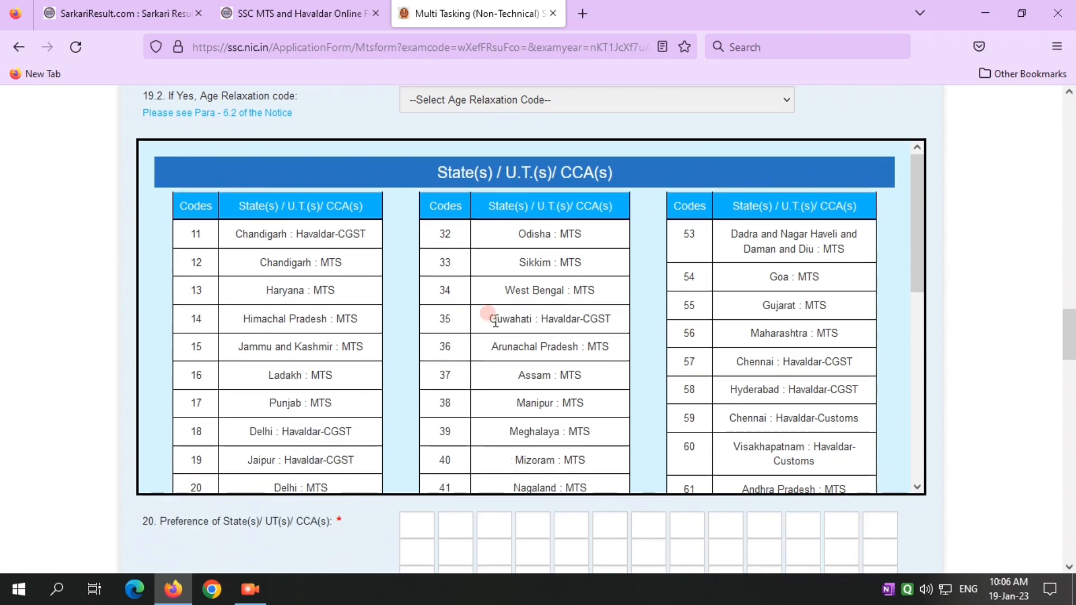
scroll(498, 319, "down", 6)
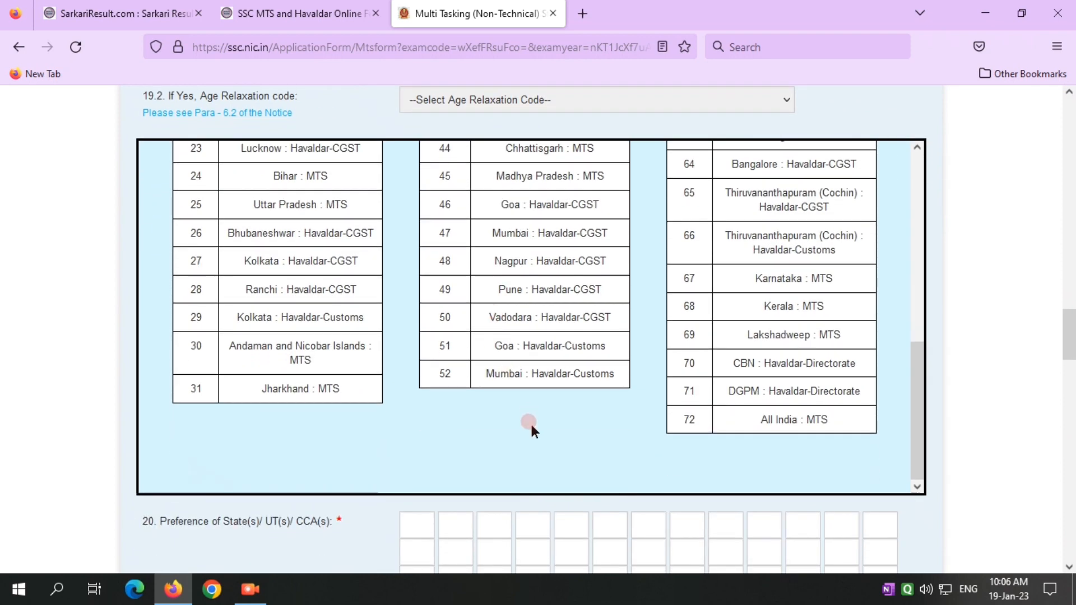
scroll(530, 422, "up", 2)
scroll(523, 420, "down", 3)
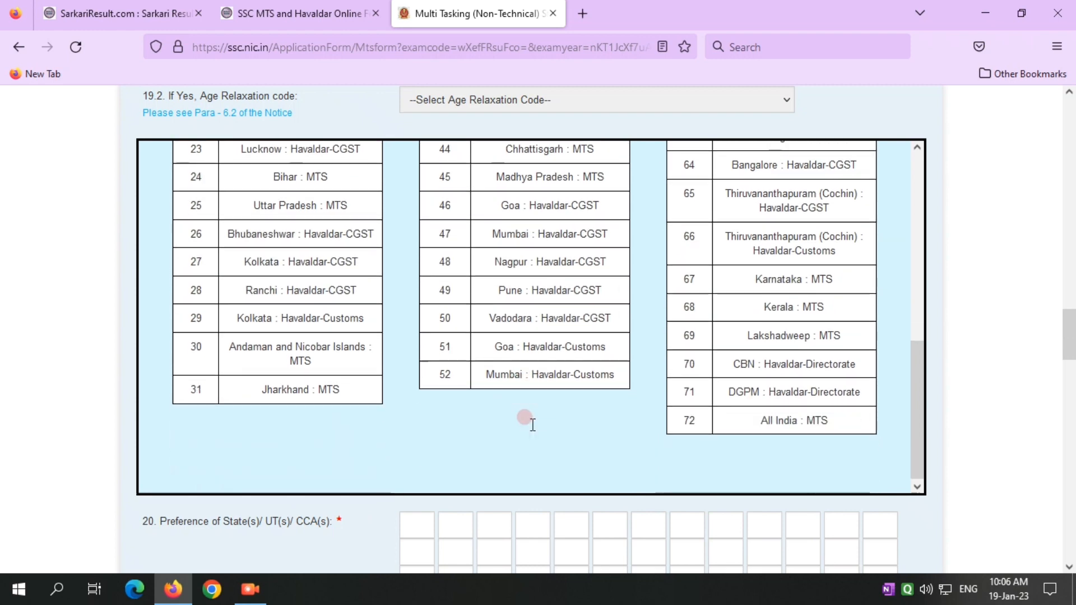
scroll(644, 403, "down", 3)
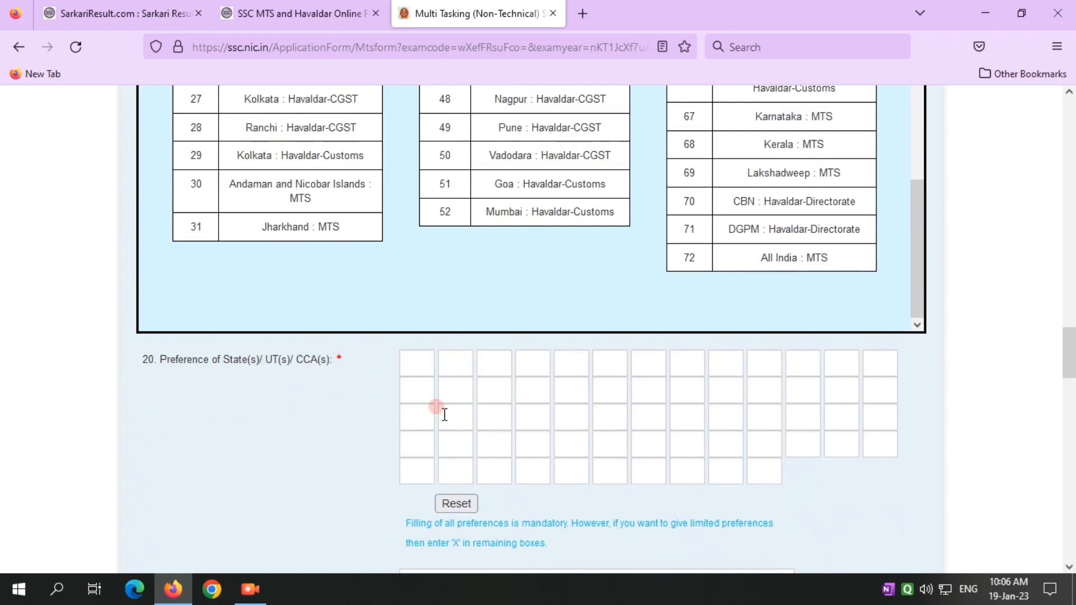
scroll(442, 409, "down", 3)
left_click(459, 425)
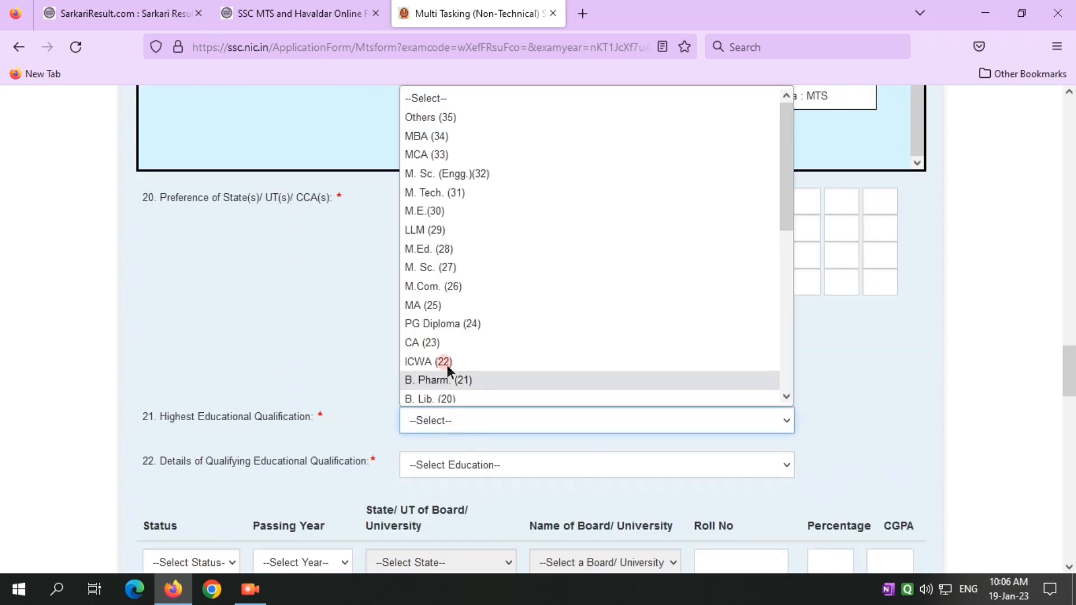
scroll(456, 329, "down", 6)
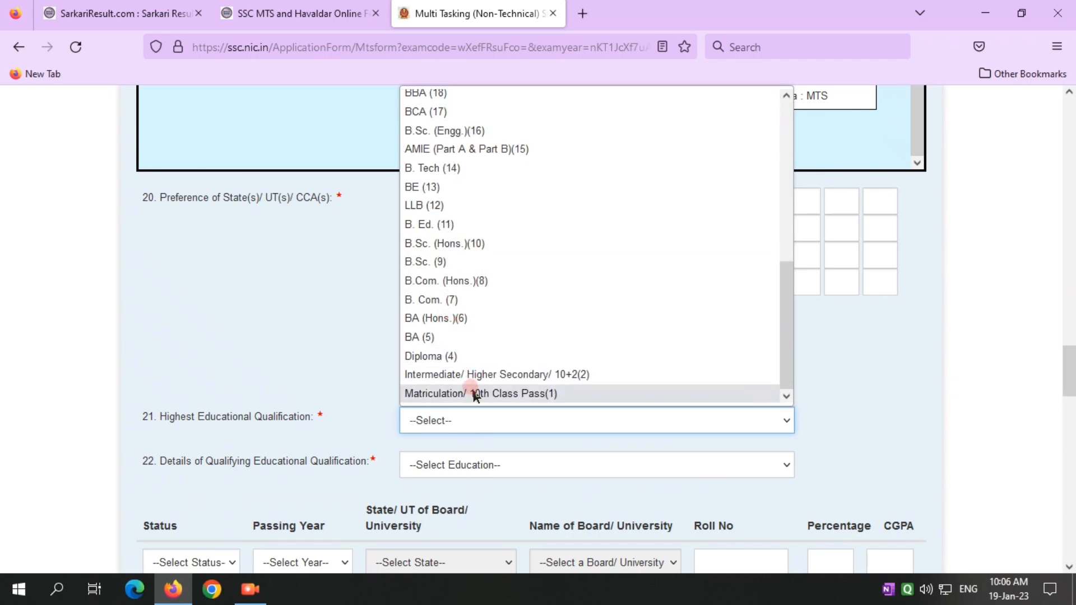
left_click(485, 373)
left_click(493, 462)
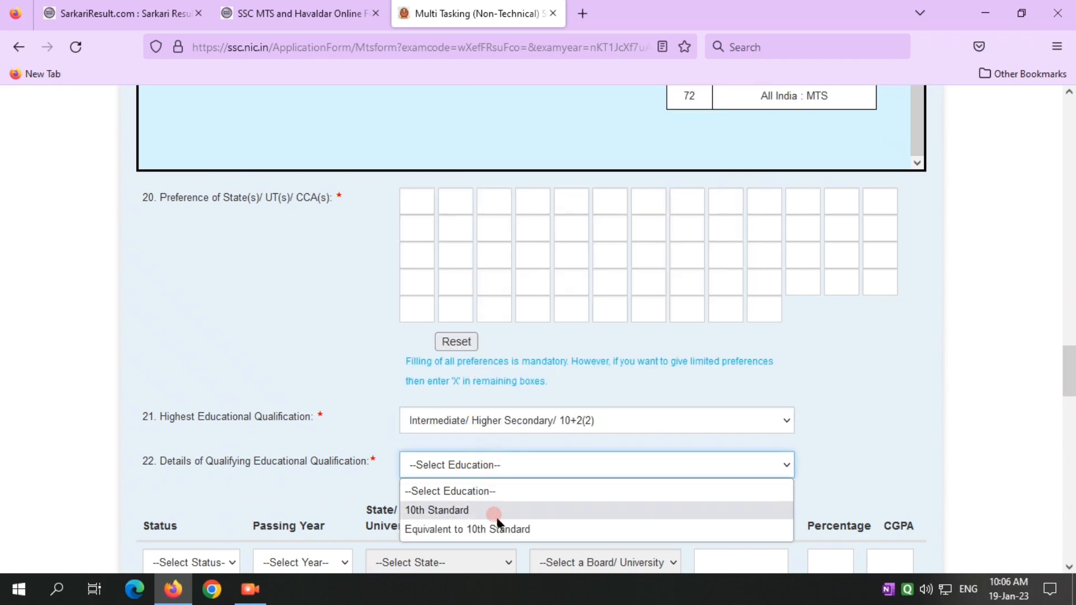
left_click(503, 530)
- Set the status of the qualifying education entry to Passed
scroll(499, 392, "down", 3)
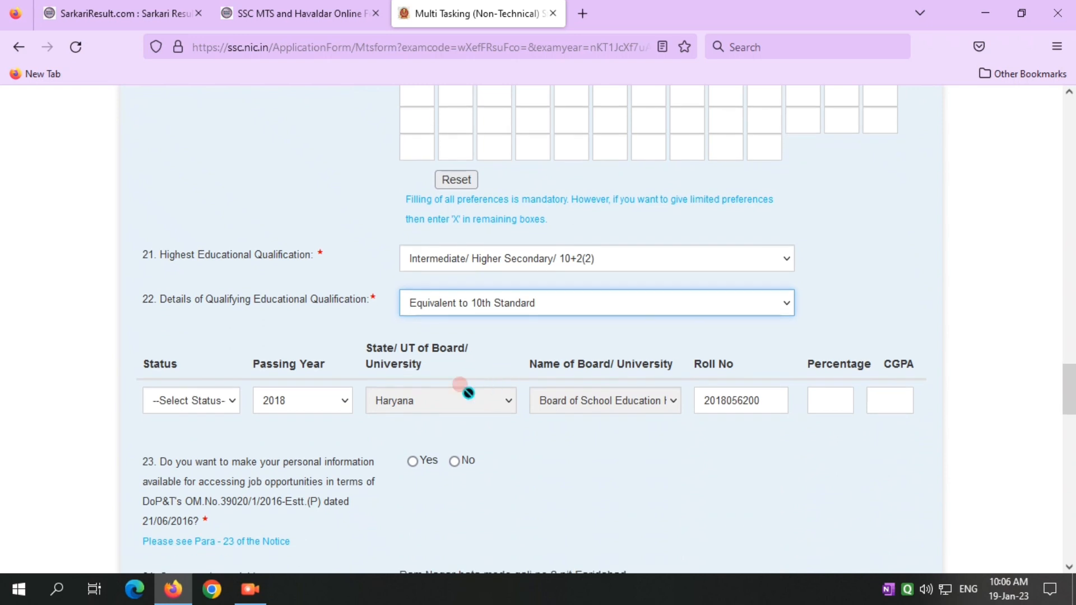
left_click(227, 405)
left_click(212, 459)
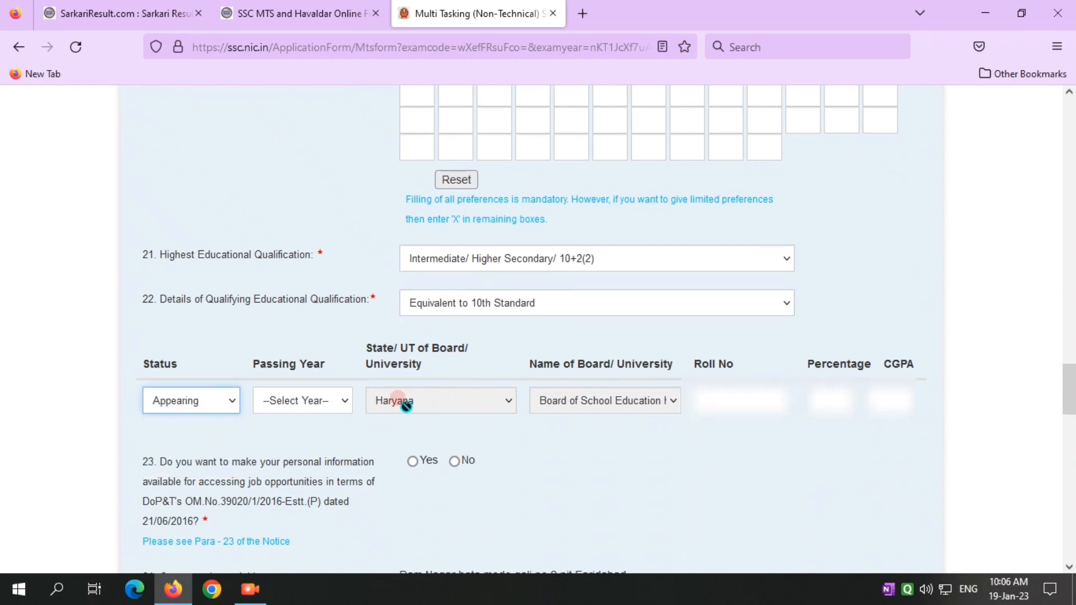
left_click(609, 399)
left_click(147, 400)
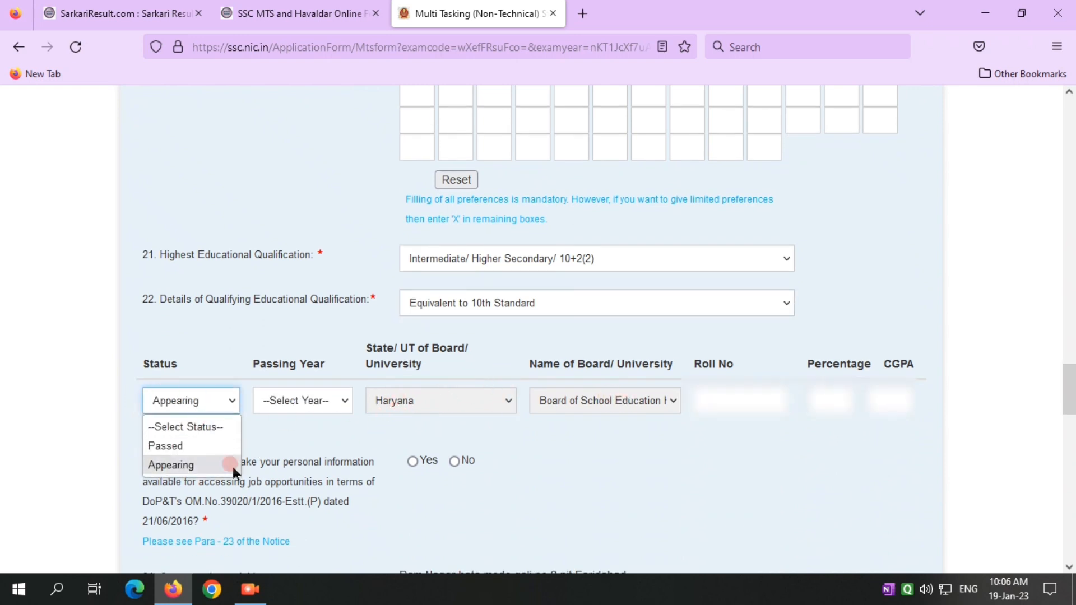
left_click(213, 447)
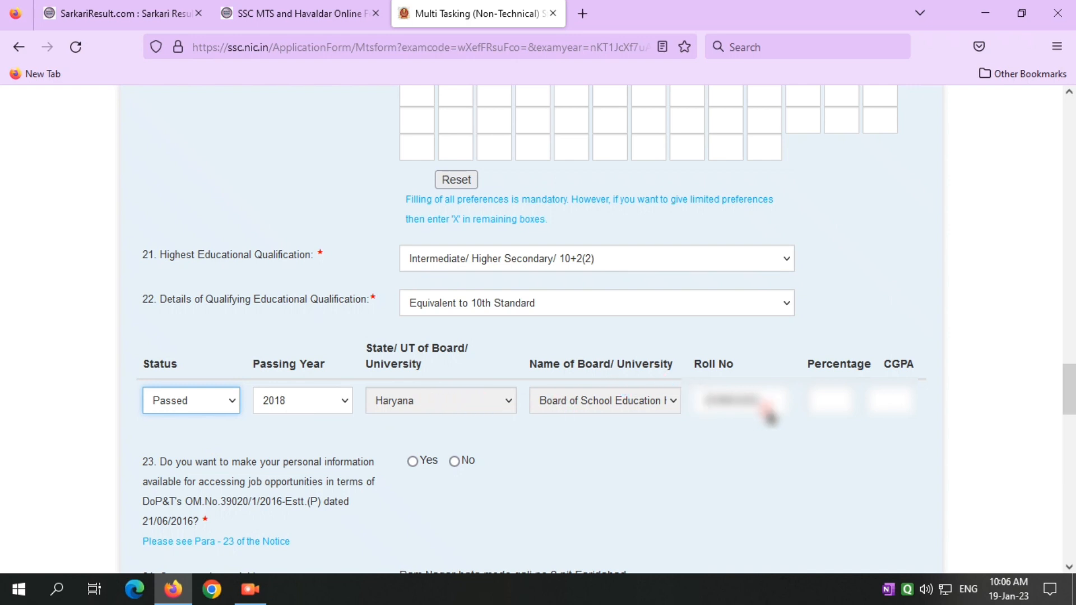
- Enter 53.2 as the qualification percentage and answer No to making personal information available for job opportunities (23)
left_click(825, 398)
type("55")
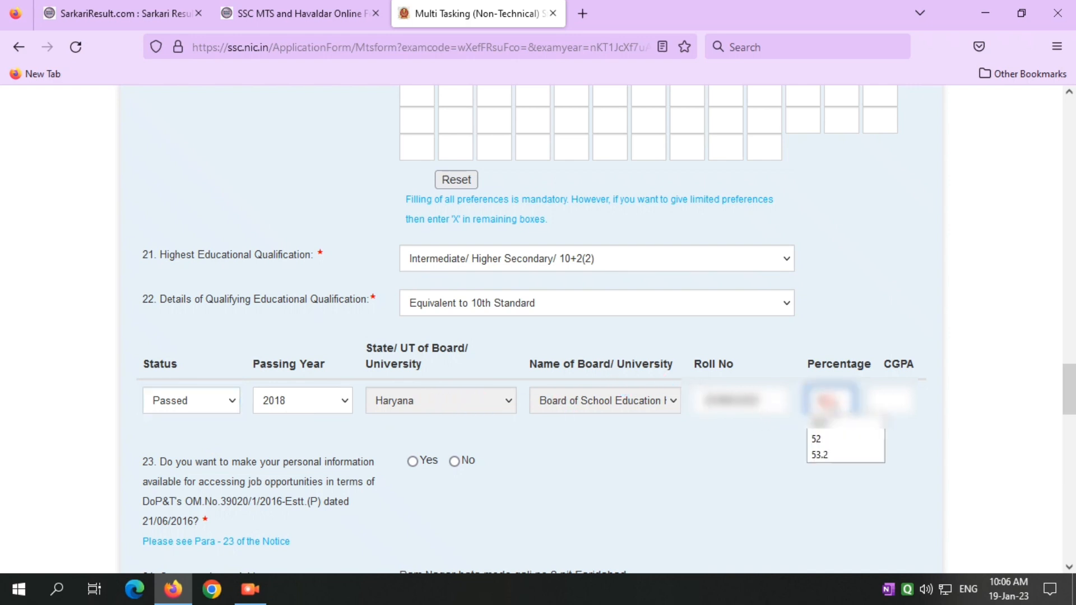
left_click(824, 425)
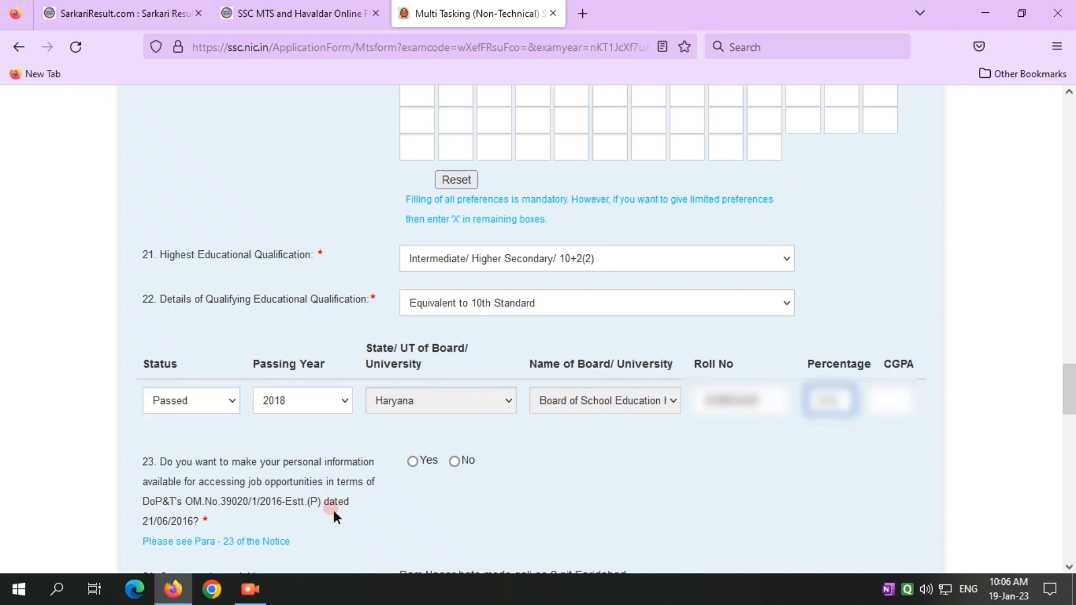
left_click(454, 470)
scroll(604, 471, "down", 2)
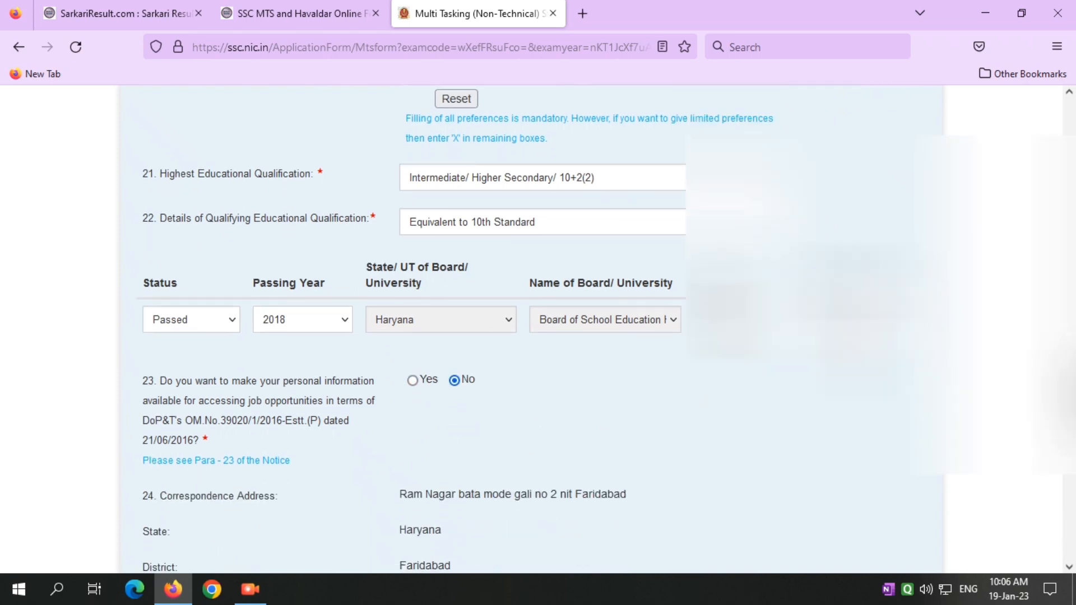
- Answer Yes to the photograph being taken on or after 18-Oct-2022 (27) and agree to the declaration
scroll(579, 379, "down", 10)
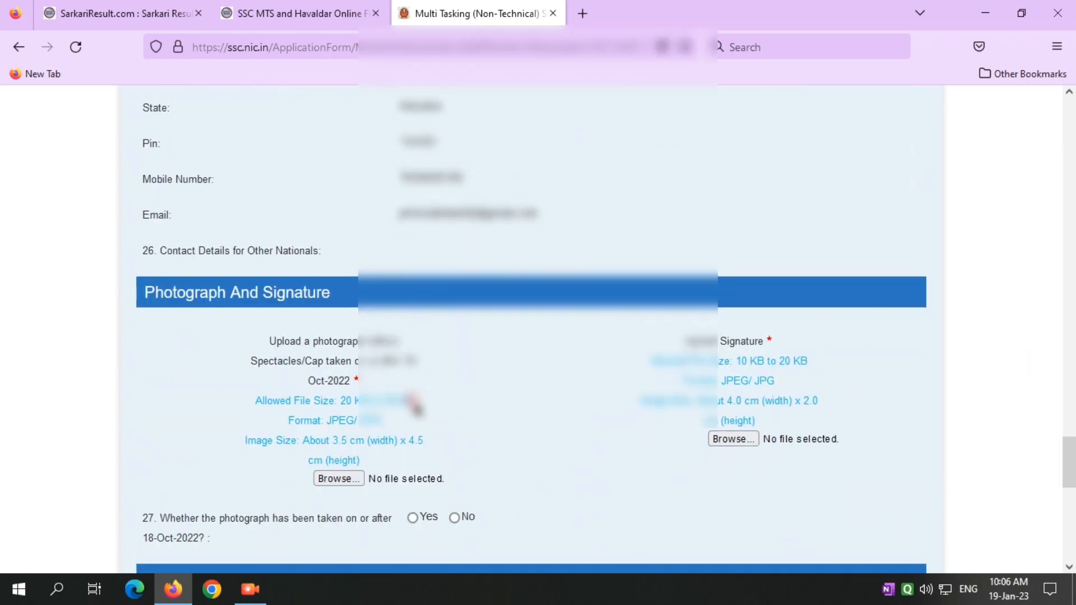
scroll(344, 426, "down", 4)
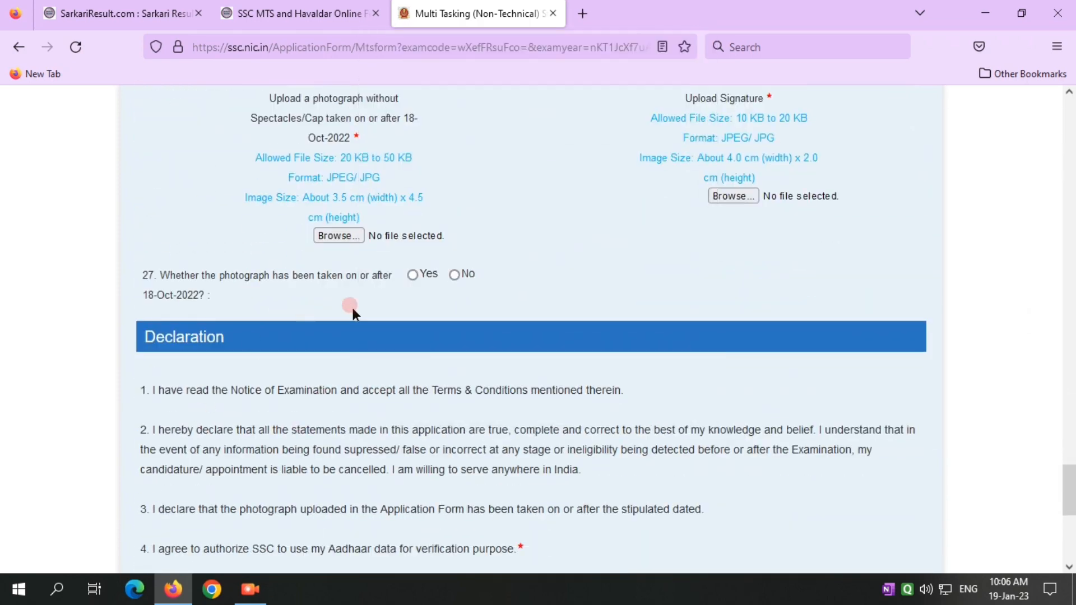
left_click(412, 274)
scroll(451, 333, "down", 6)
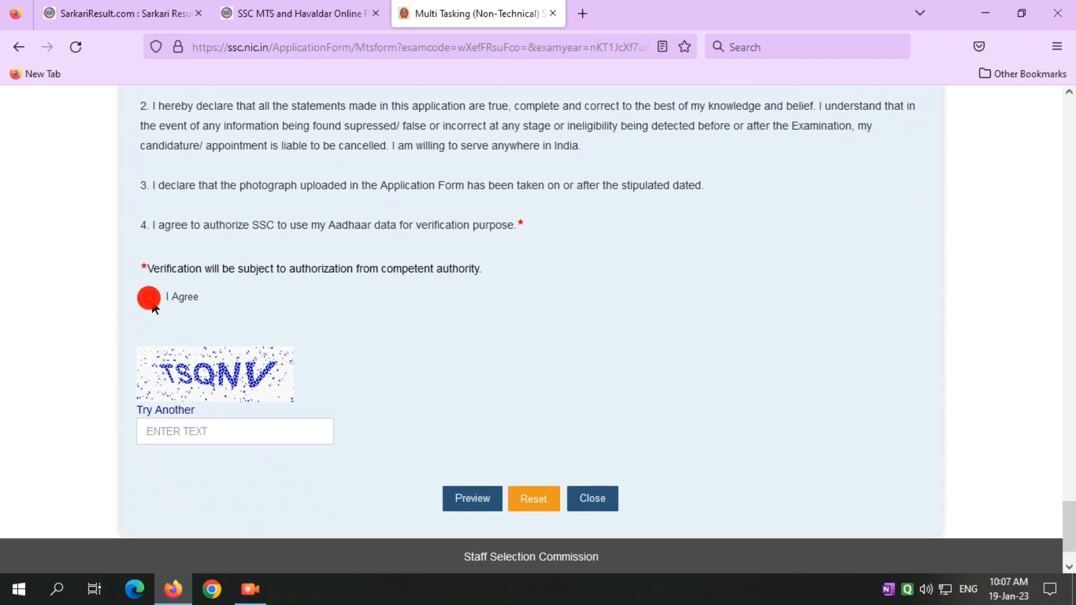
left_click(149, 297)
- Enter code 20 (Delhi : MTS) as the first preference of State(s)/UT(s)/CCA(s) in question 20
scroll(428, 411, "up", 20)
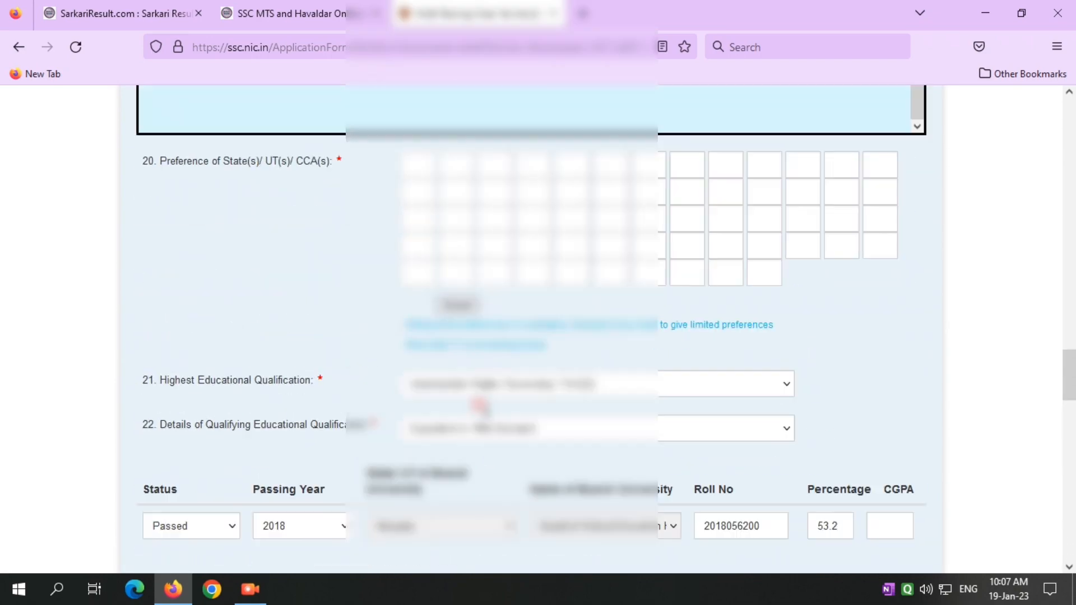
scroll(481, 407, "up", 6)
scroll(351, 331, "up", 4)
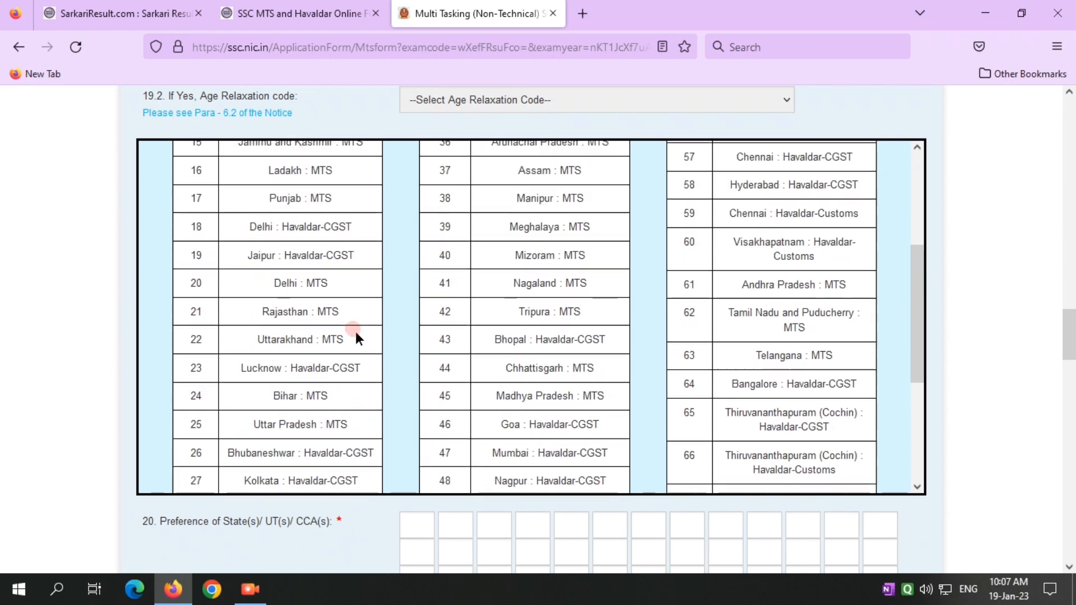
scroll(355, 332, "up", 2)
scroll(351, 325, "up", 2)
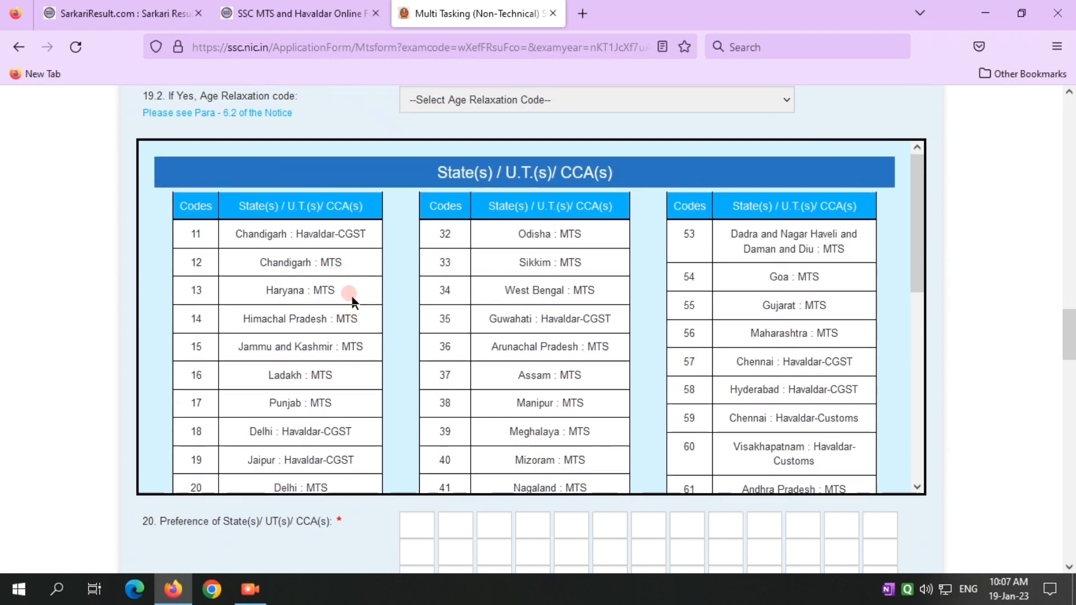
scroll(356, 300, "up", 2)
scroll(357, 303, "down", 2)
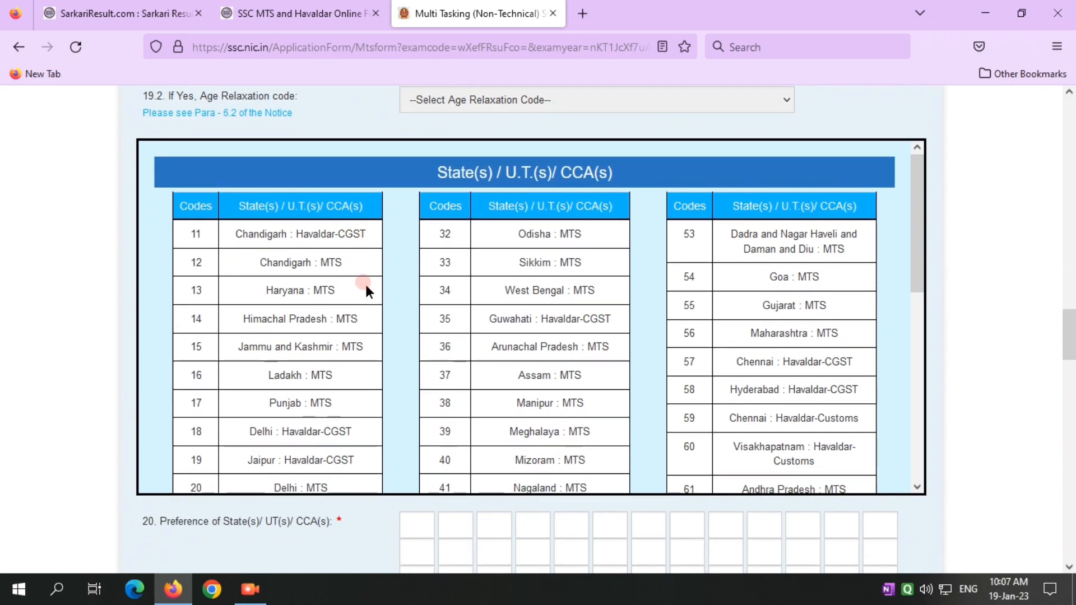
scroll(364, 281, "down", 2)
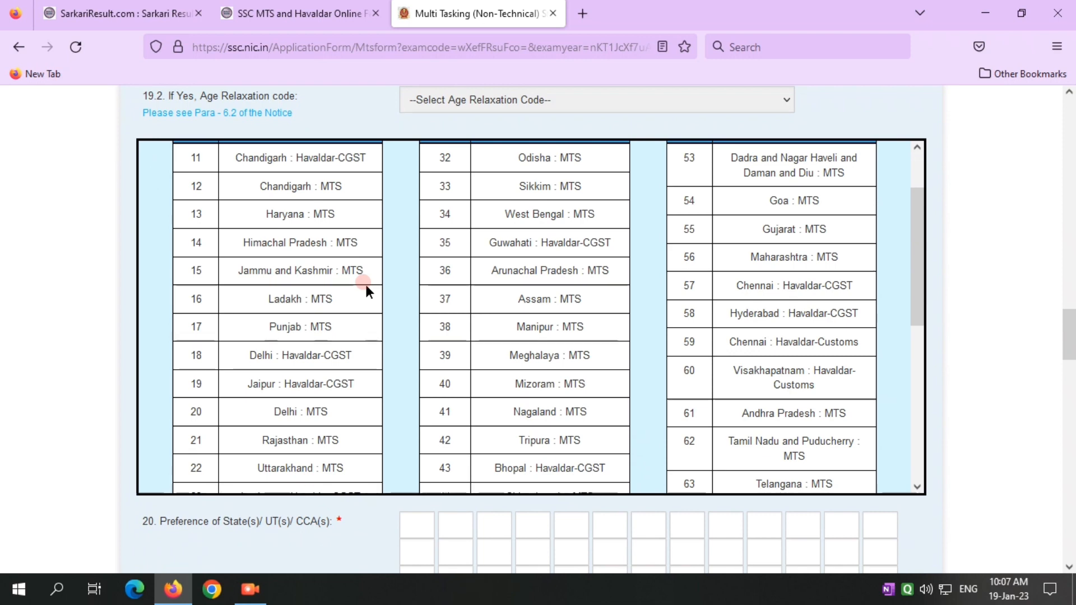
scroll(365, 282, "down", 2)
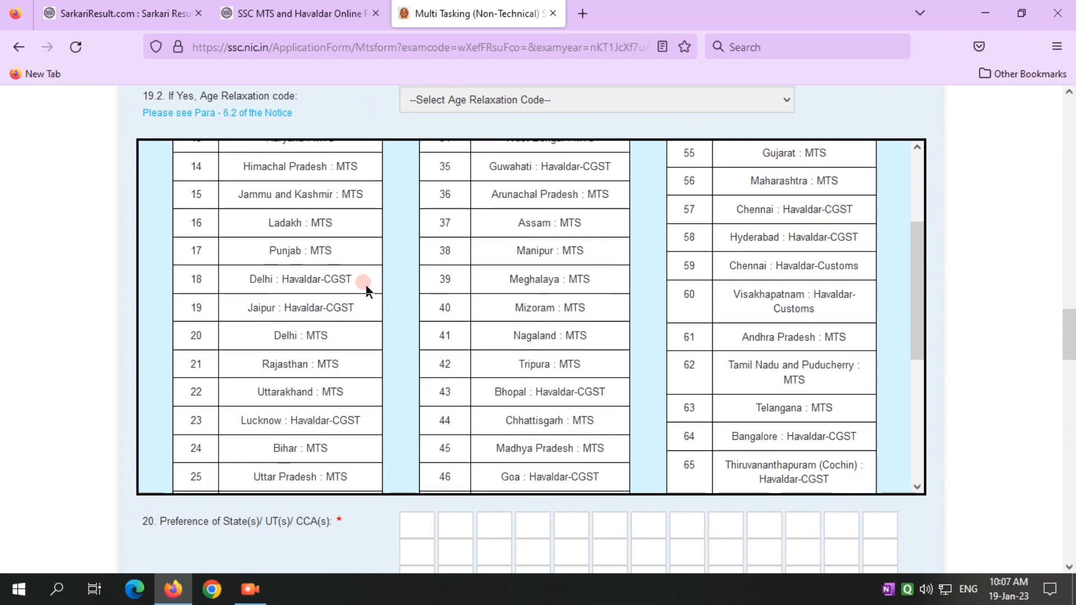
scroll(367, 291, "up", 2)
scroll(1068, 392, "down", 3)
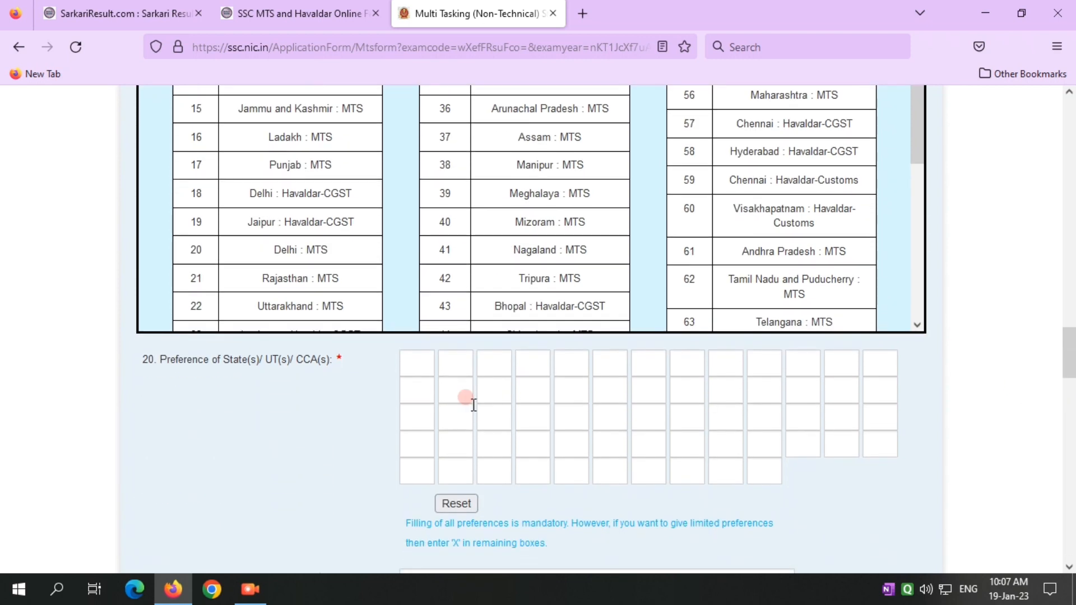
left_click(415, 362)
type("20")
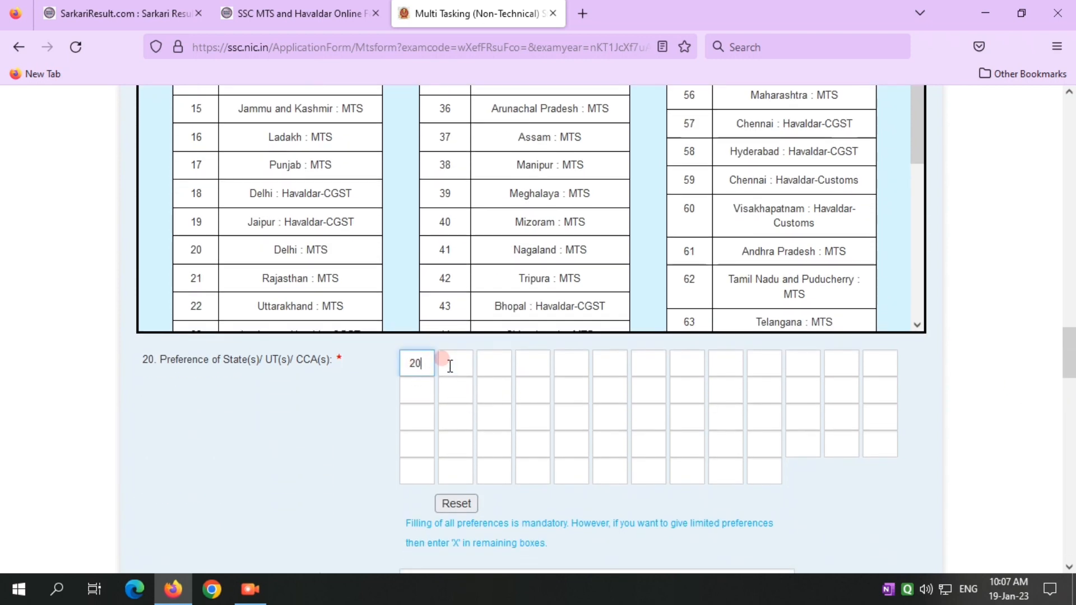
- Enter code 13 (Haryana : MTS) as the second preference of State(s)/UT(s)/CCA(s)
left_click(454, 364)
scroll(404, 379, "down", 1)
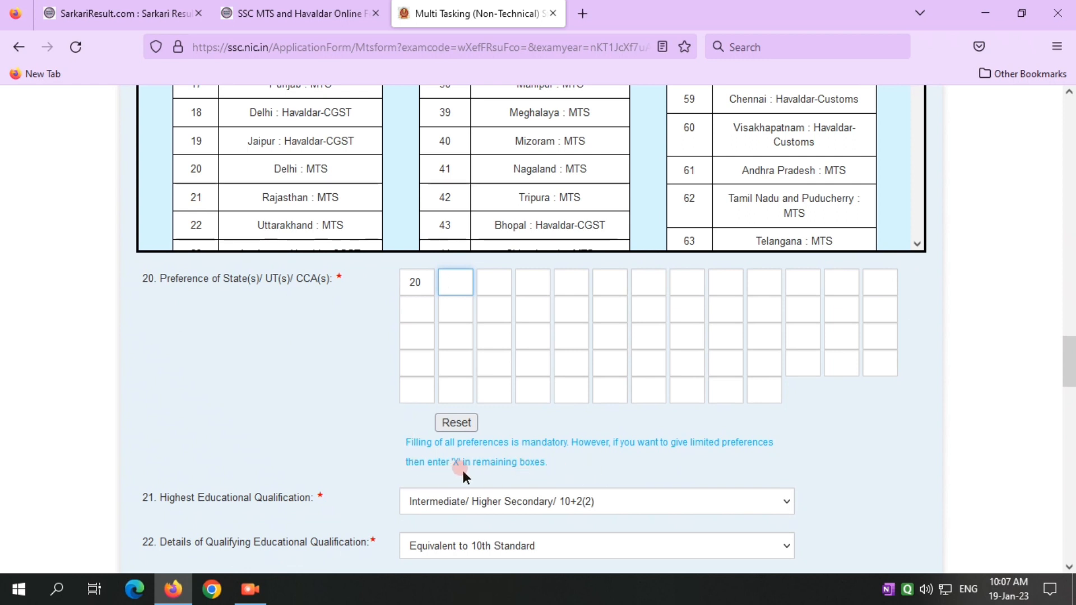
scroll(475, 467, "up", 2)
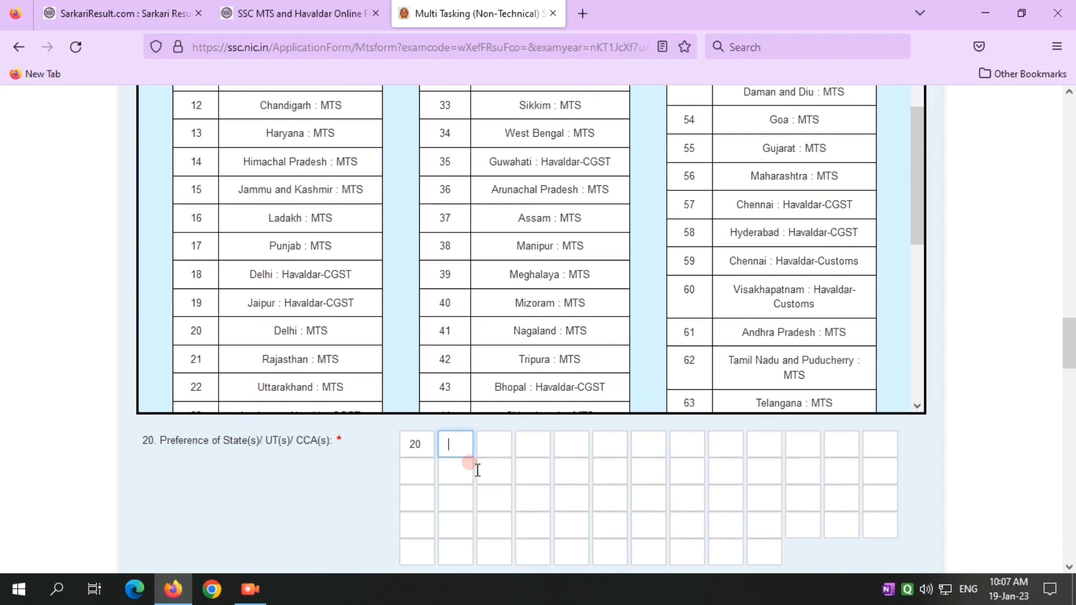
scroll(326, 347, "up", 1)
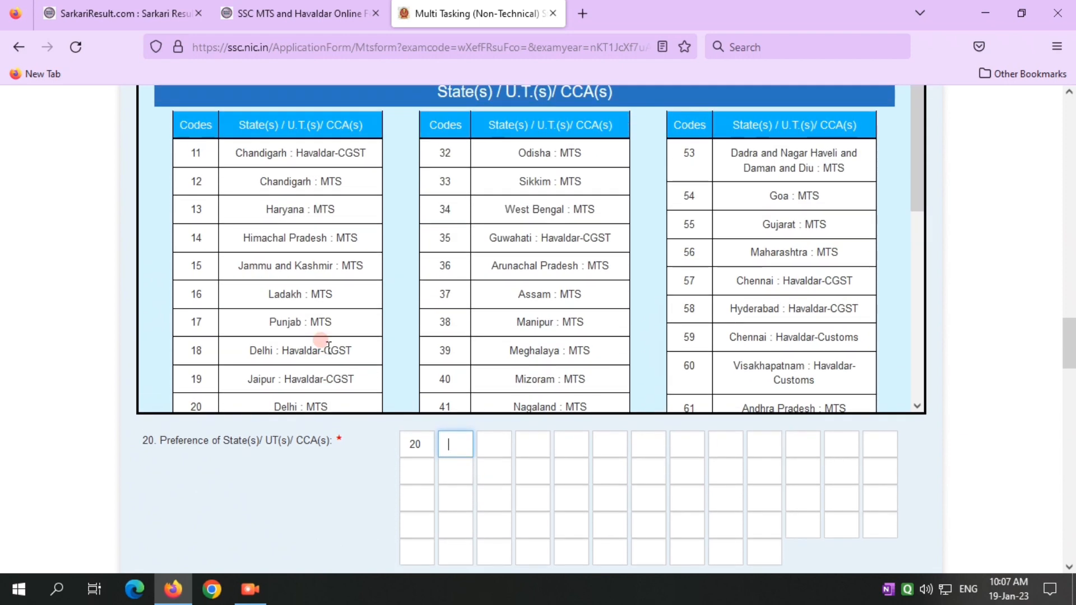
scroll(337, 331, "down", 1)
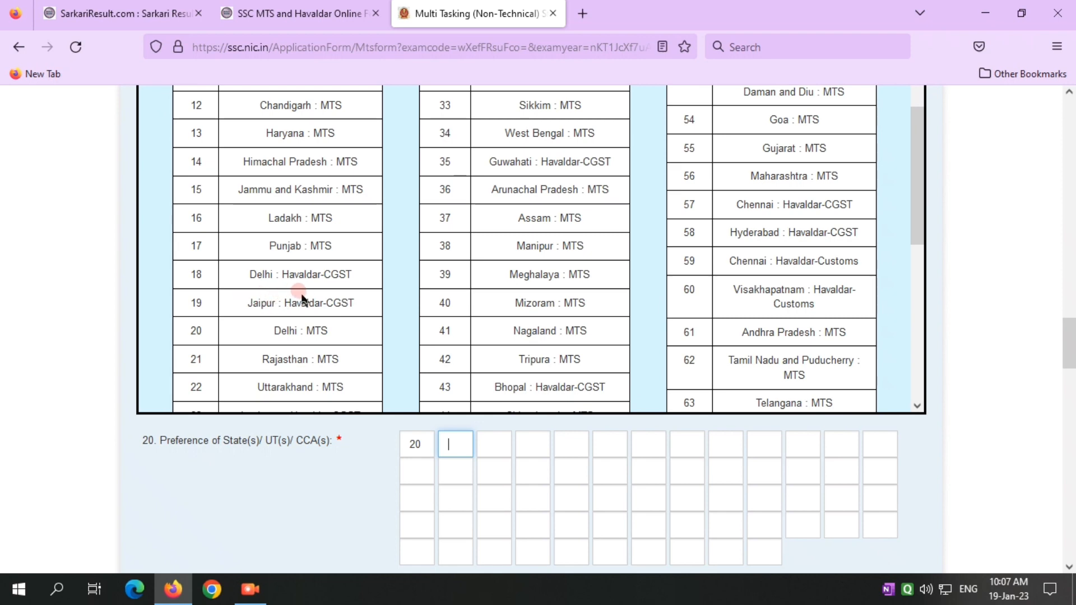
scroll(325, 291, "down", 2)
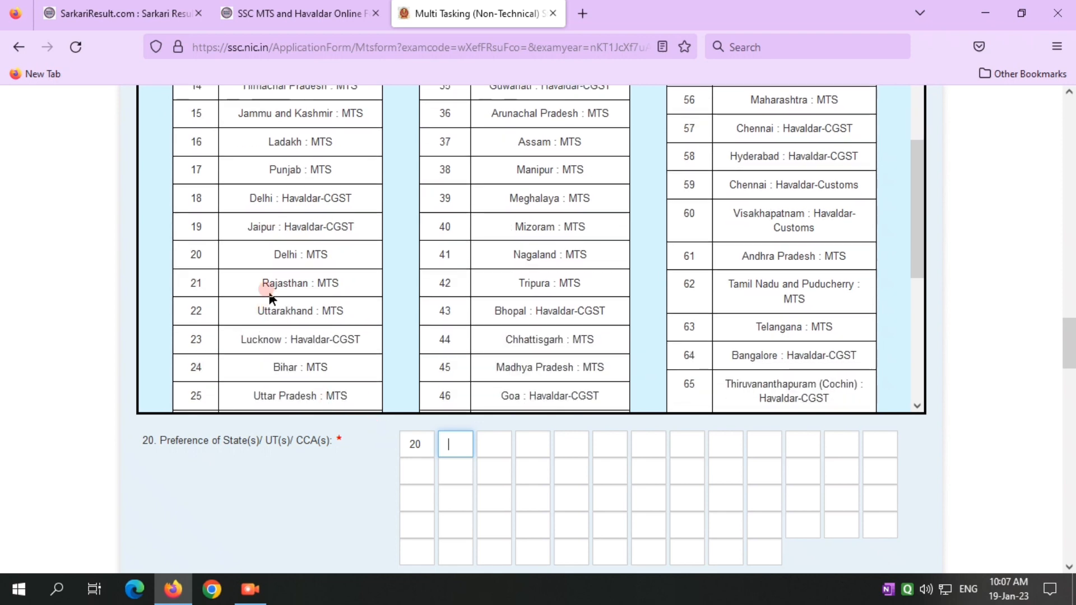
left_click_drag(274, 254, 334, 254)
scroll(355, 379, "up", 1)
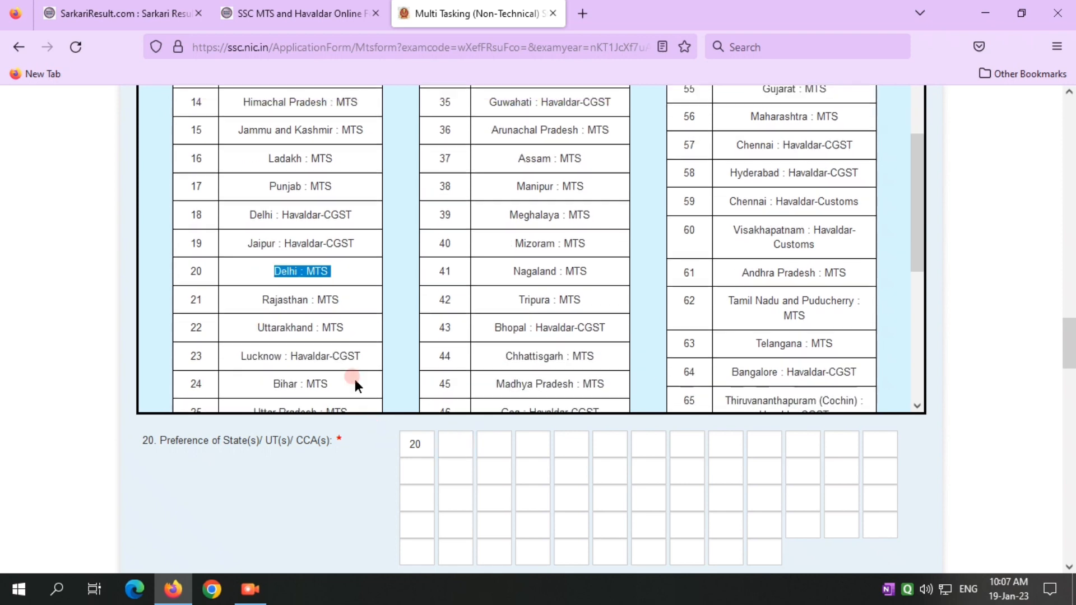
scroll(355, 378, "up", 3)
left_click(303, 224)
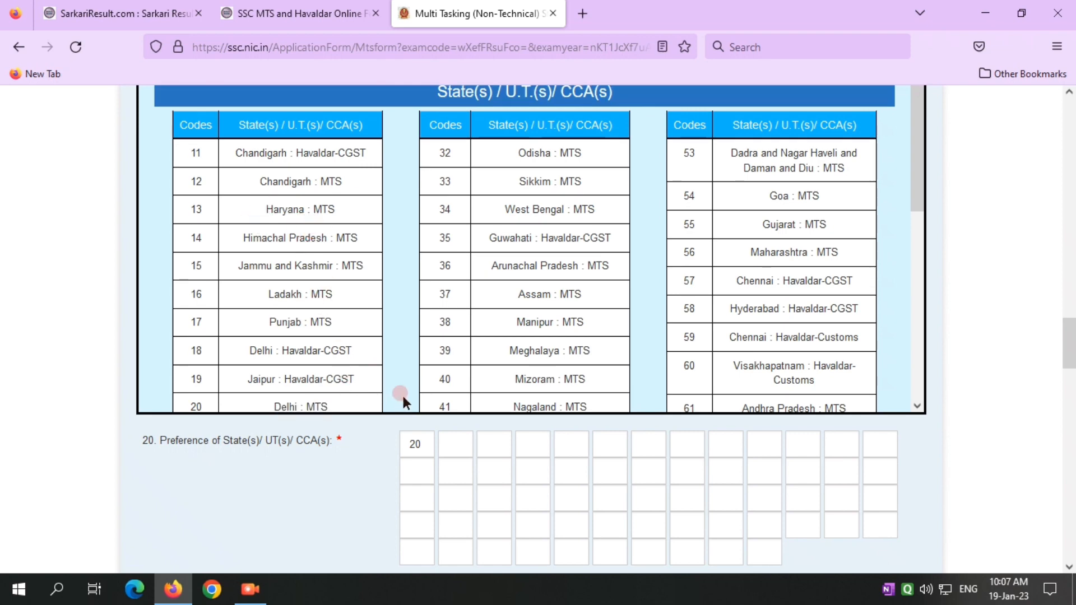
left_click(453, 443)
type("13")
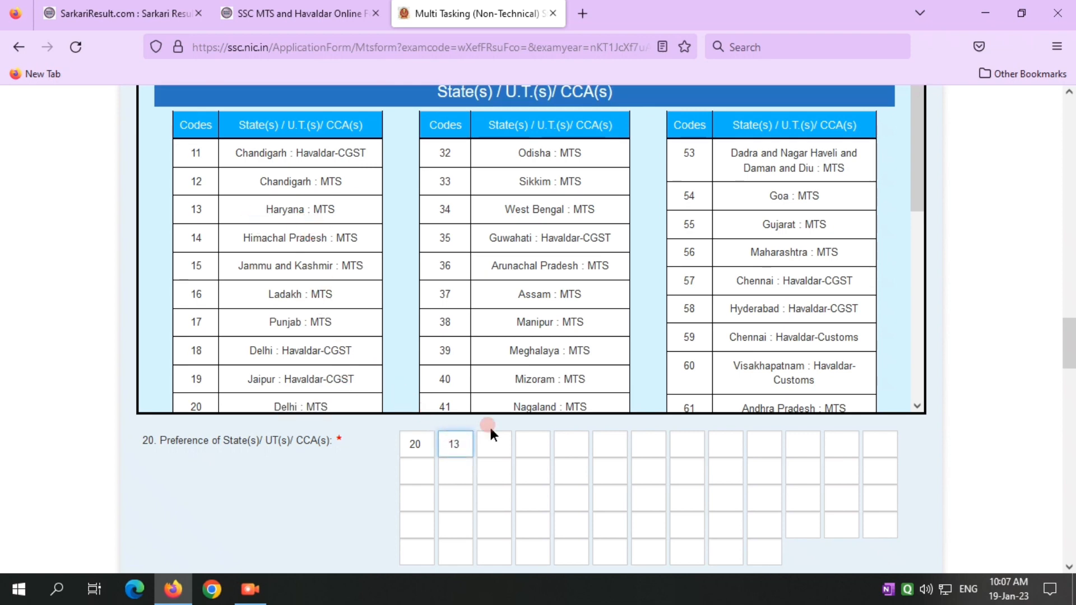
- Enter X as the third preference of State(s)/UT(s)/CCA(s) and confirm that no more preferences follow
left_click(488, 439)
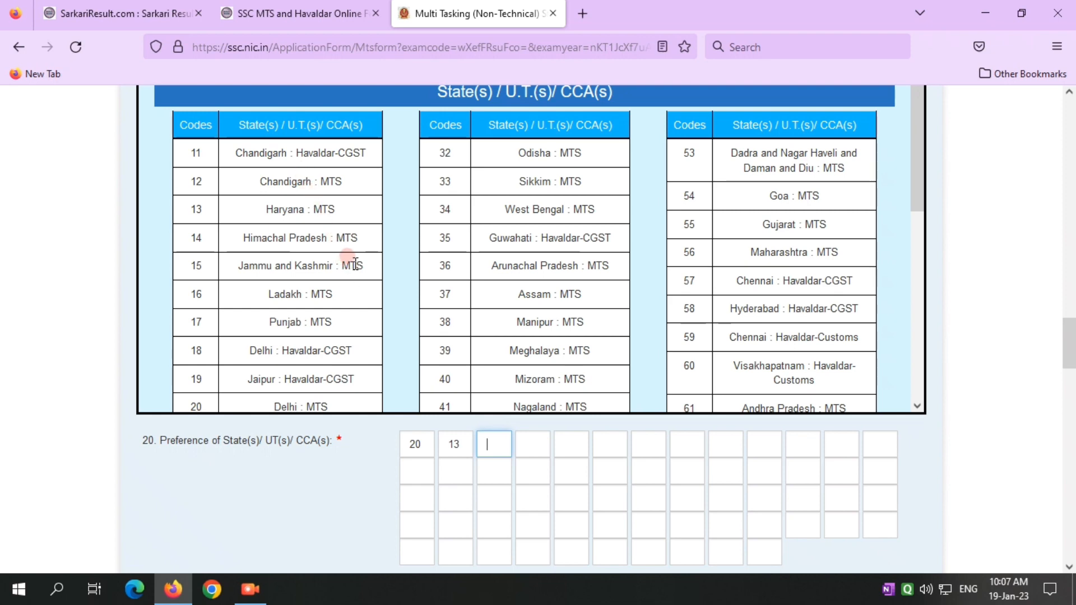
scroll(355, 263, "down", 3)
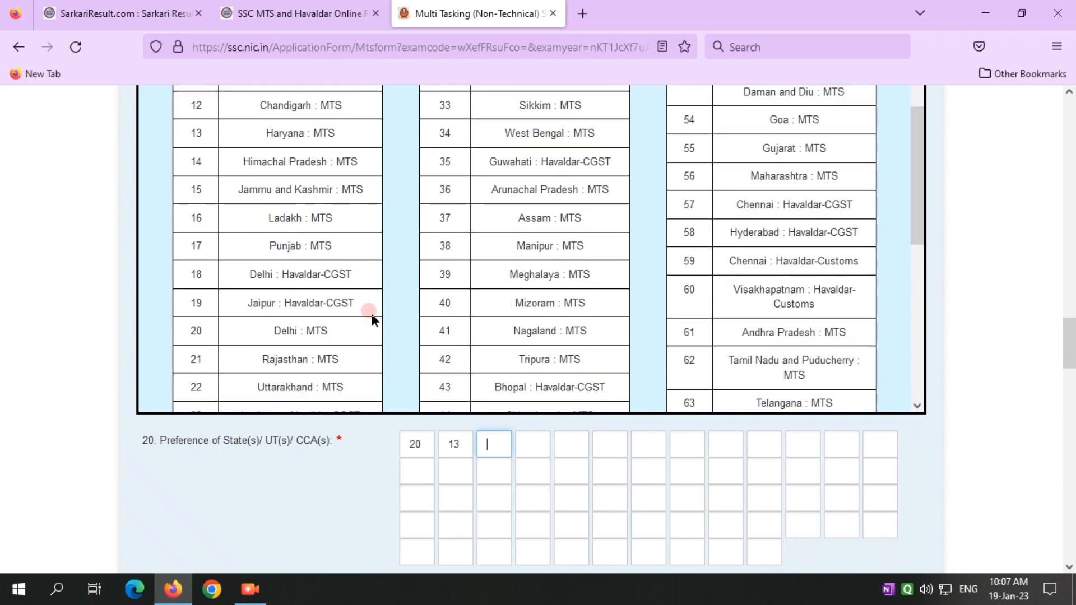
type("18")
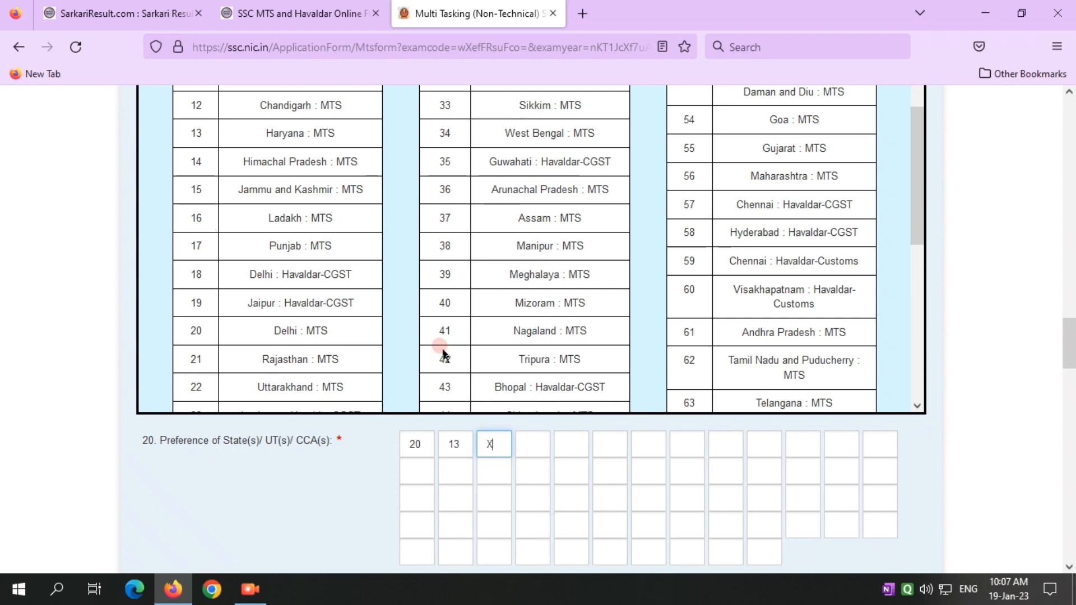
left_click(533, 447)
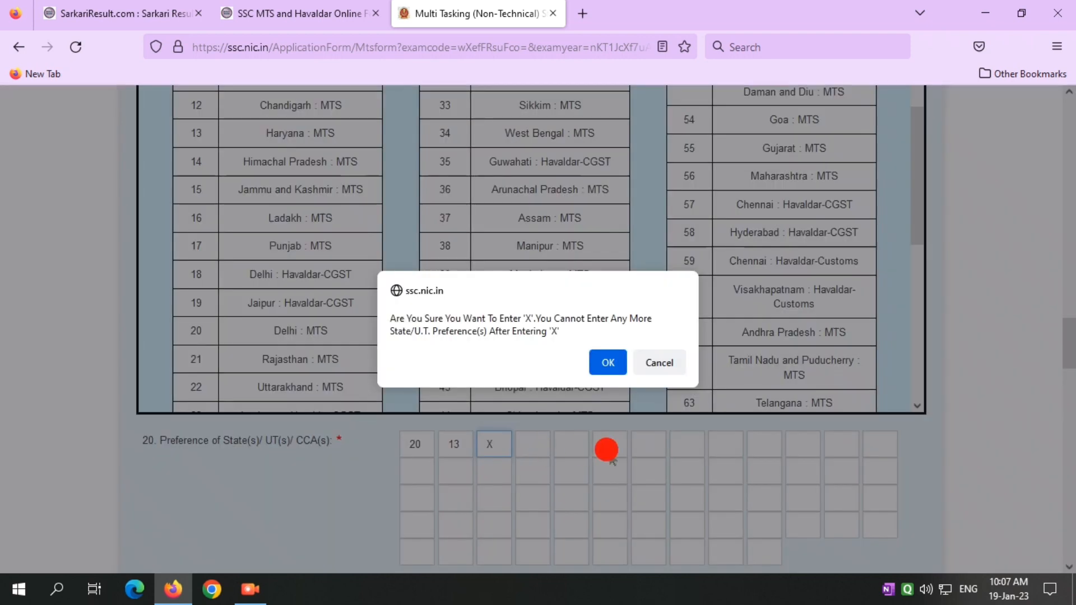
left_click(608, 363)
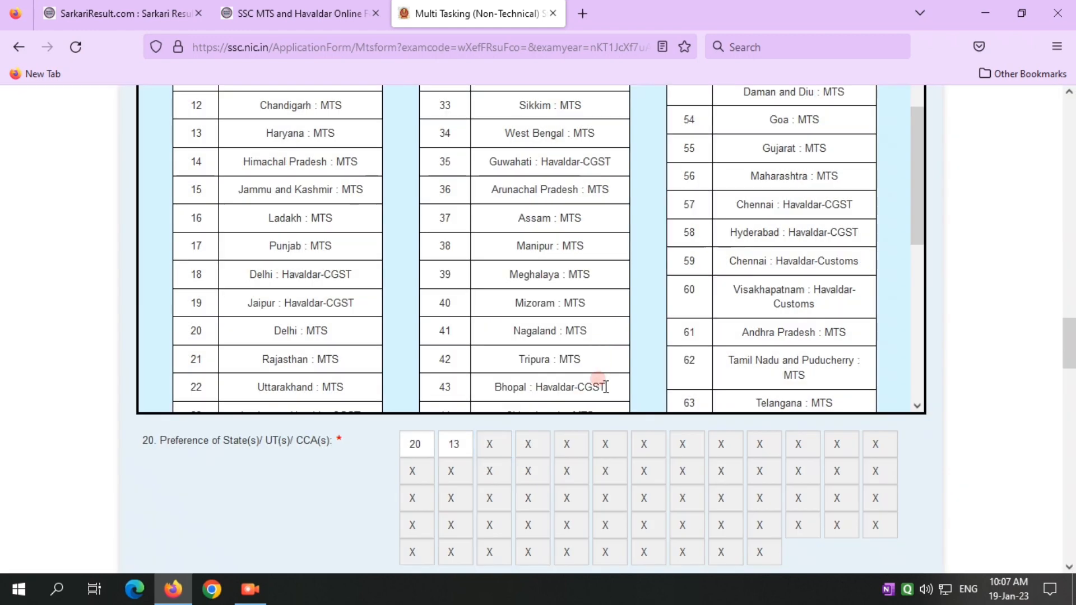
- Upload the candidate's photograph from the BSF folder inside the 2023 folder on Local Disk (D:)
scroll(594, 431, "down", 5)
scroll(586, 409, "down", 12)
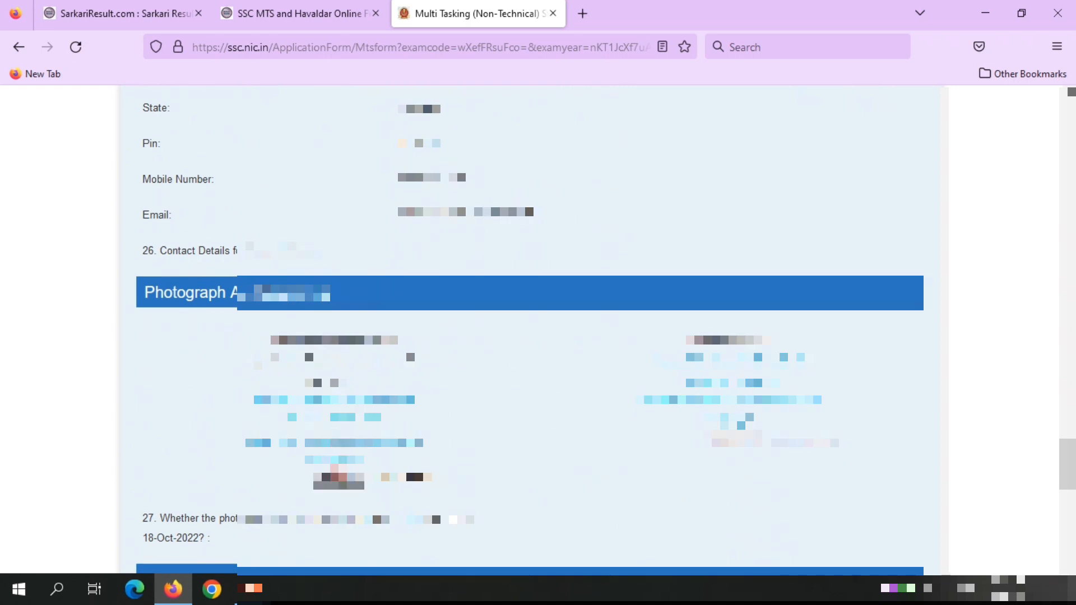
left_click(339, 474)
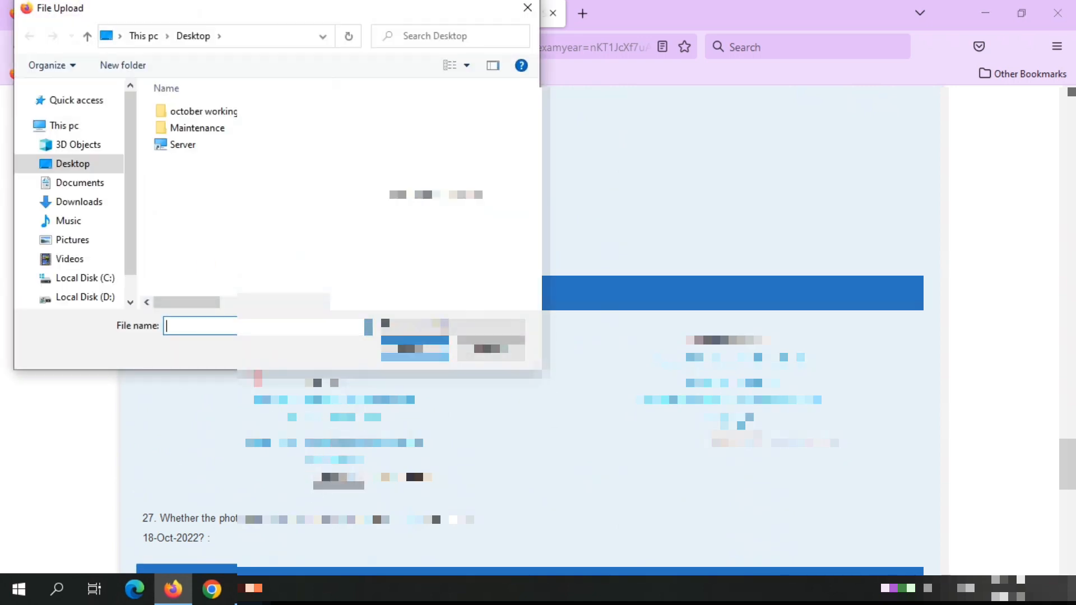
left_click(96, 298)
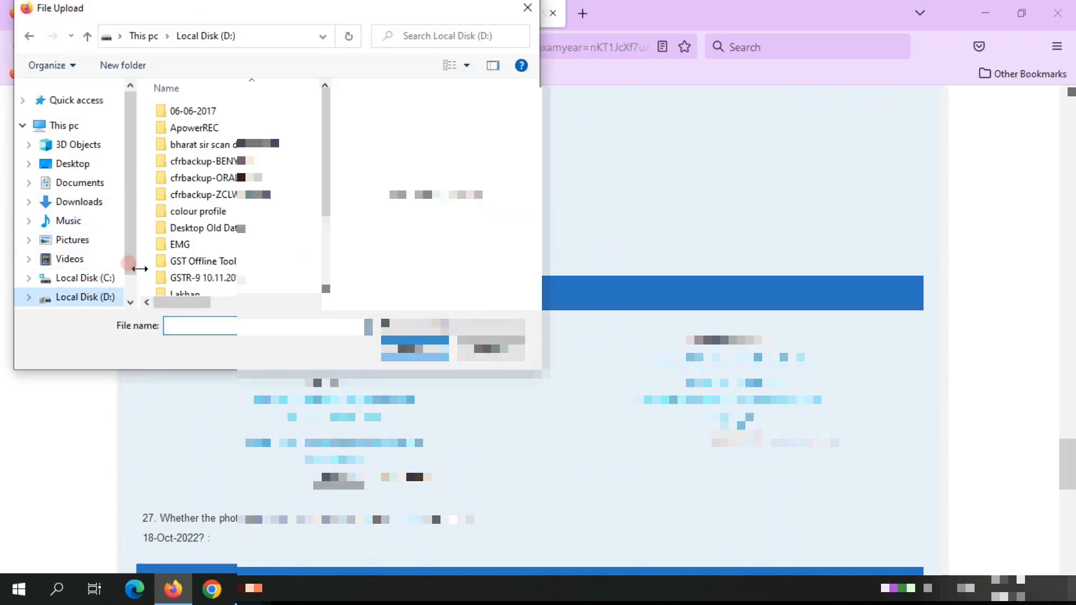
scroll(224, 186, "down", 1)
left_click(241, 263)
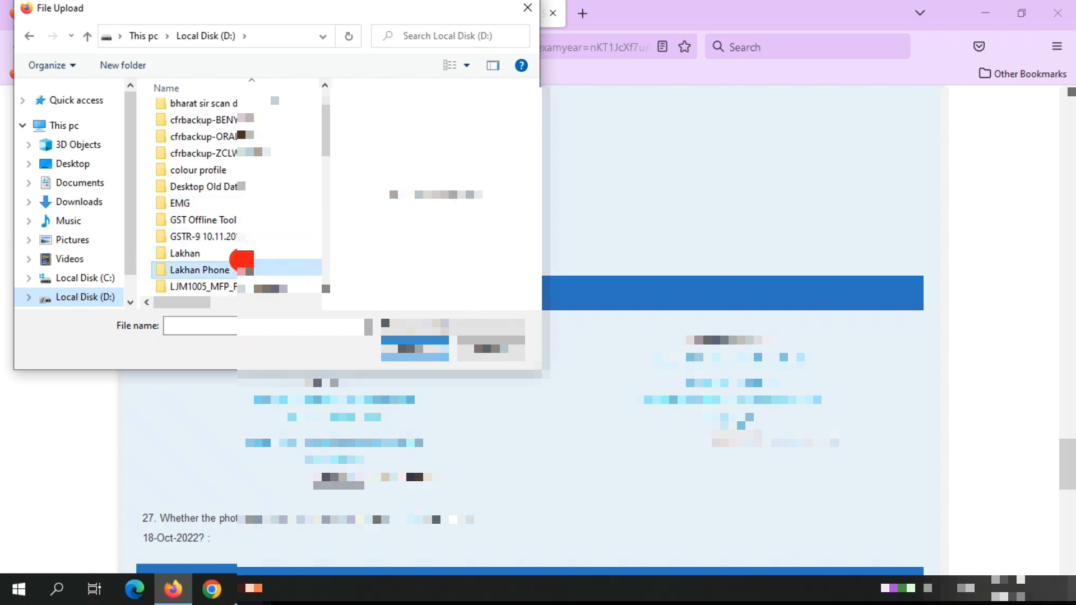
double_click(240, 254)
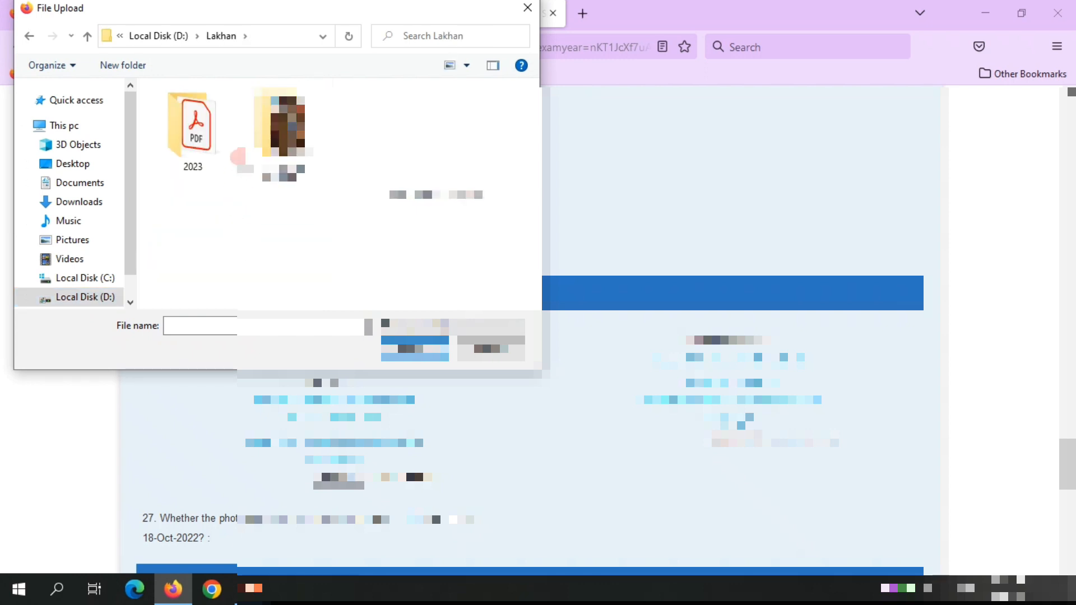
left_click(198, 145)
double_click(199, 145)
double_click(200, 113)
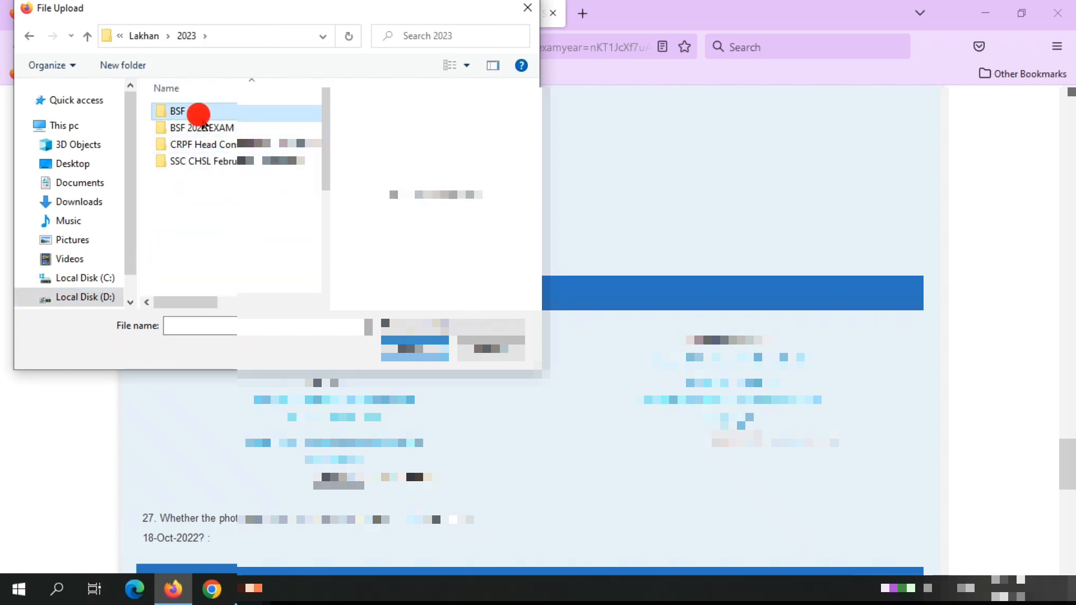
left_click(211, 133)
left_click(412, 349)
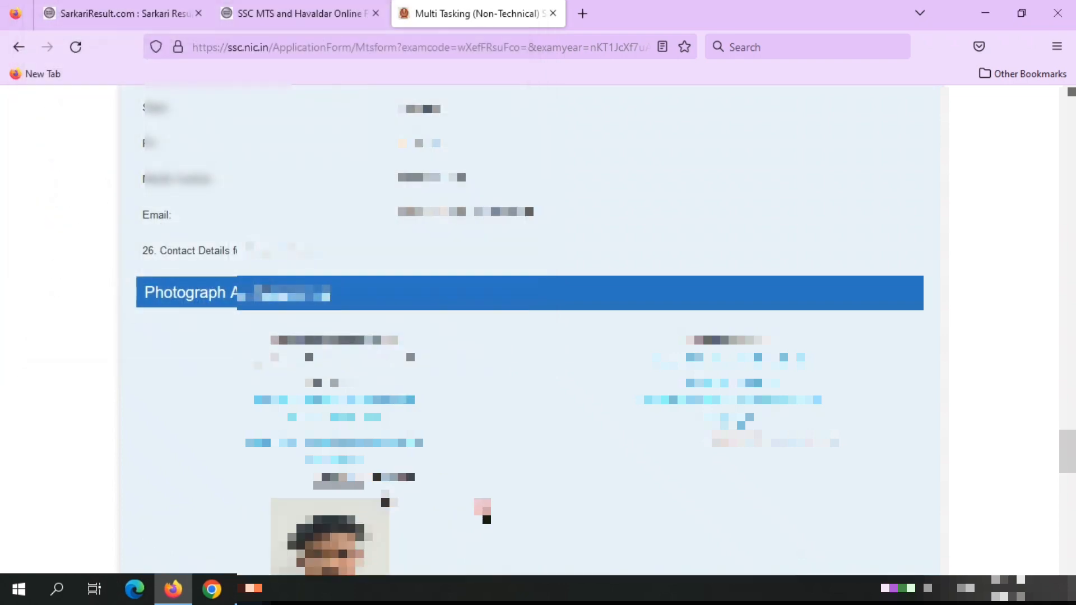
- Upload the candidate's signature image from the same BSF folder
scroll(650, 389, "down", 1)
scroll(654, 396, "down", 3)
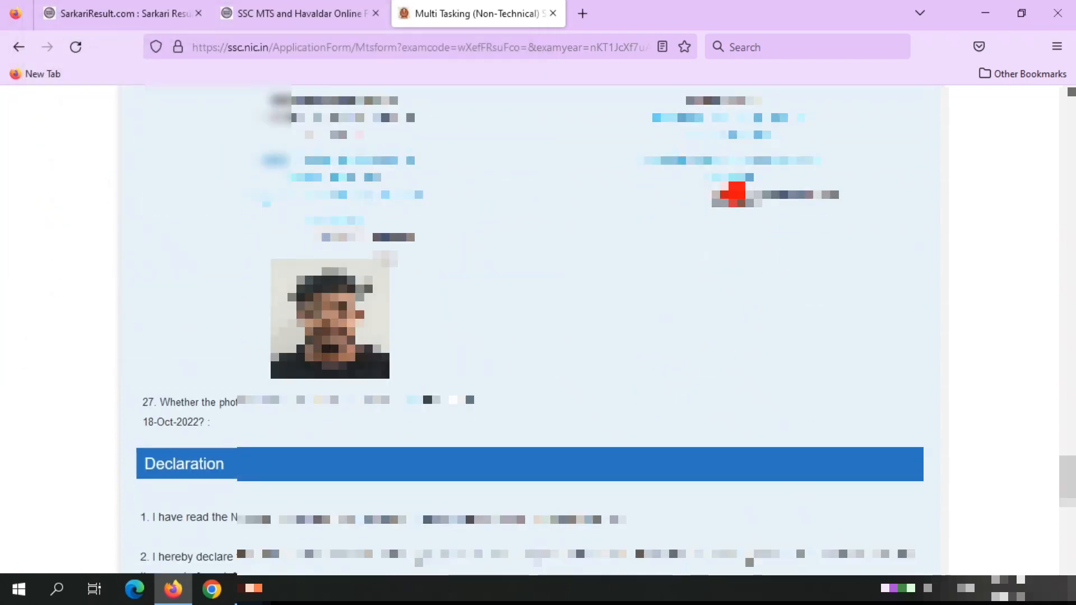
left_click(733, 192)
scroll(268, 215, "down", 3)
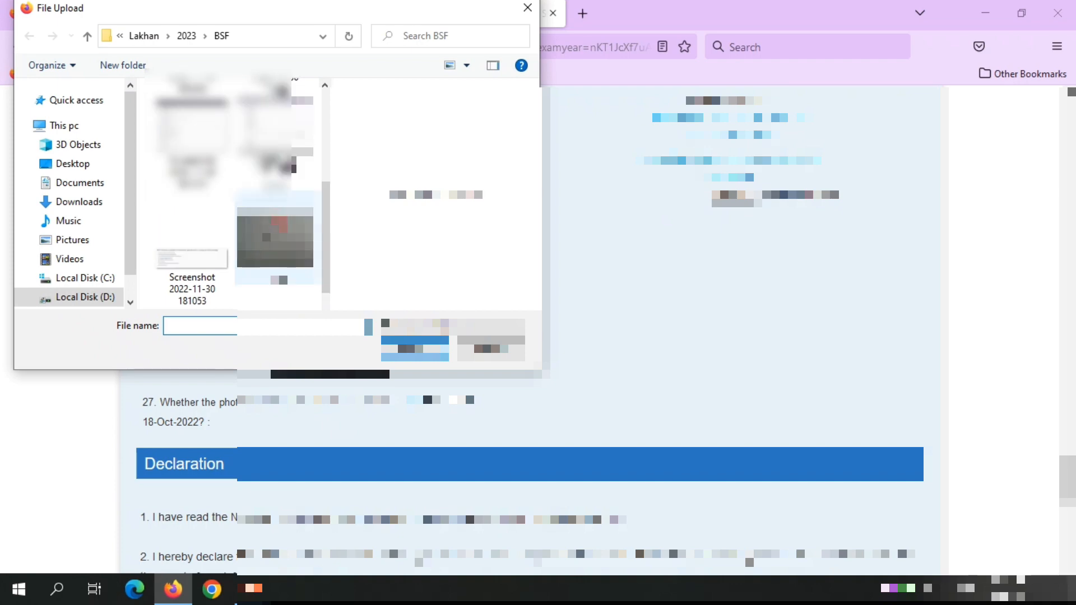
left_click(311, 254)
left_click(415, 348)
- Enter the captcha code below the declaration and preview the application form
scroll(603, 344, "down", 6)
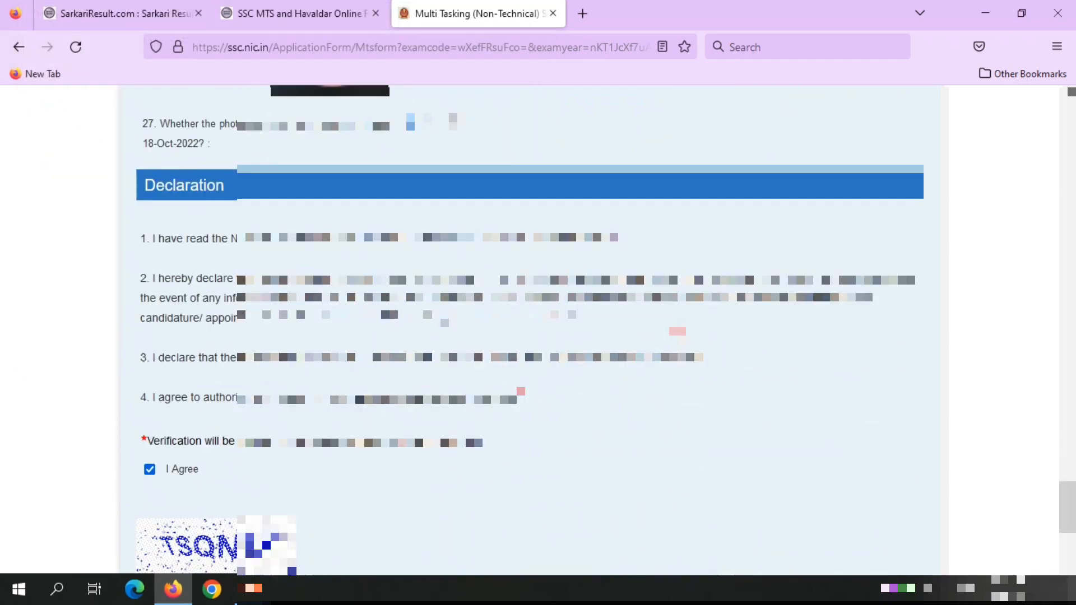
scroll(601, 345, "down", 2)
left_click(245, 349)
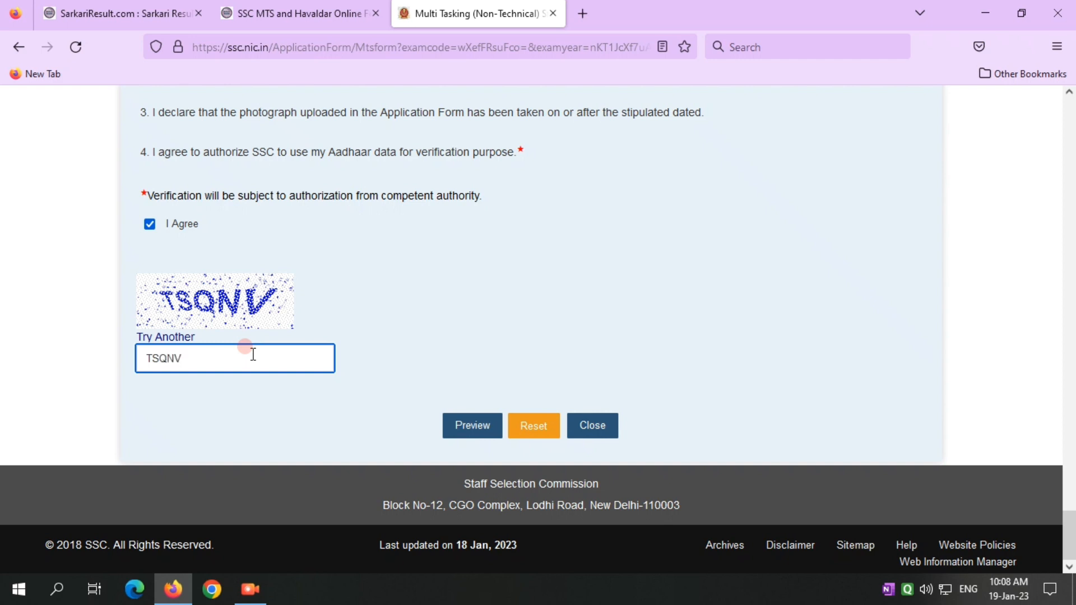
left_click(477, 427)
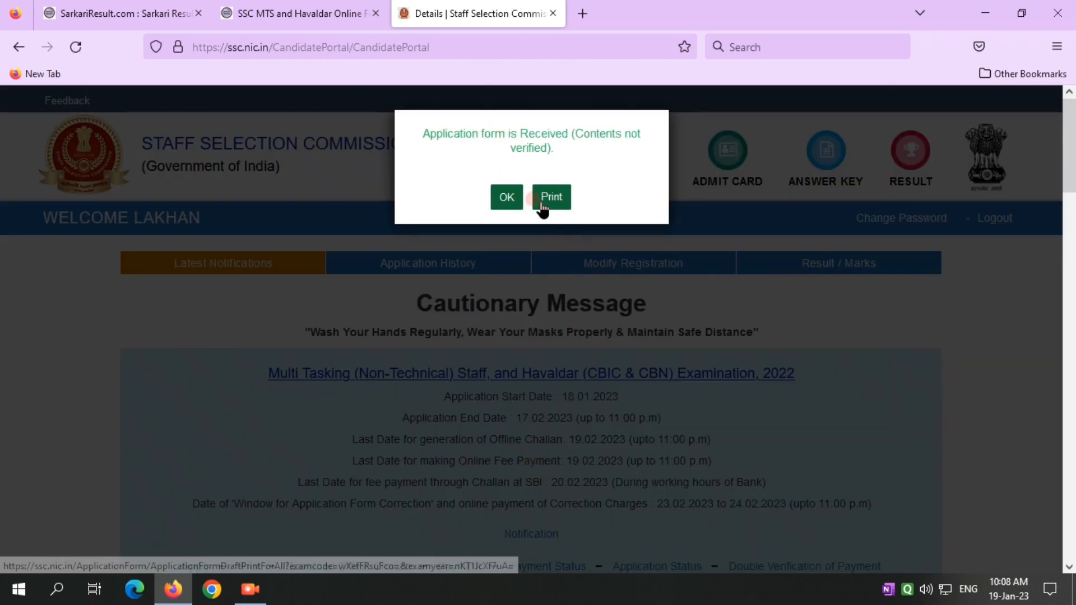
- Open the print version of the received application form
left_click(547, 200)
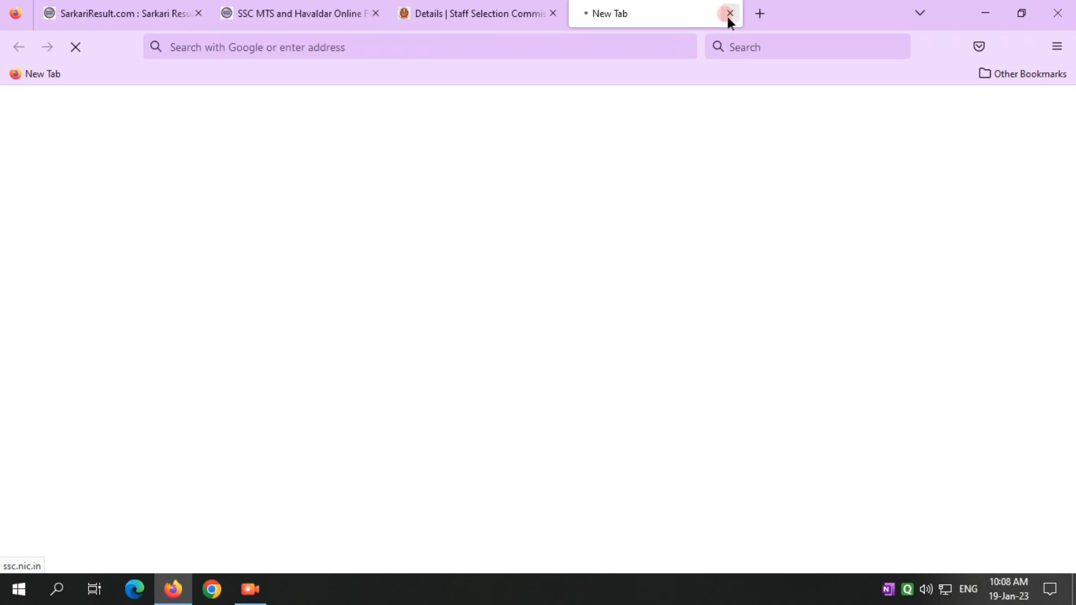